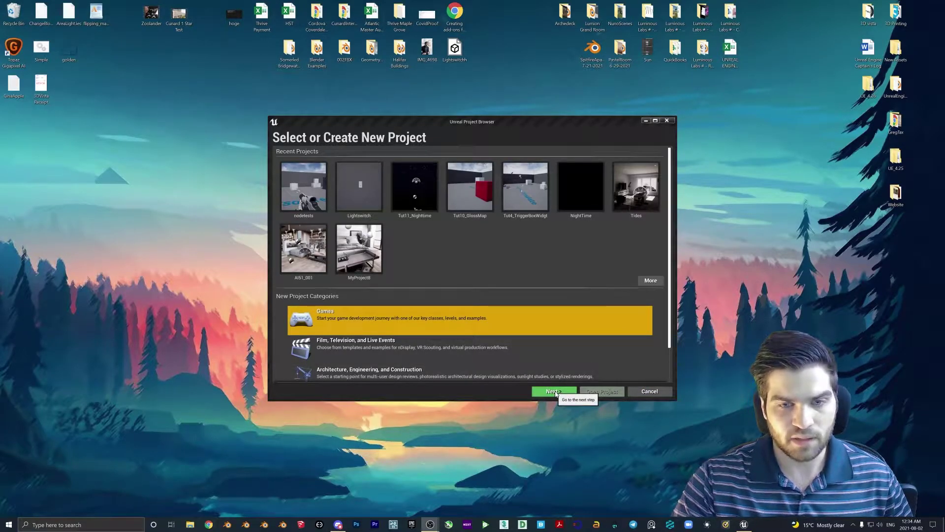
Start a new Games project based on the First Person template and proceed to its project settings
{"action": "left_click", "coordinate": [554, 391]}
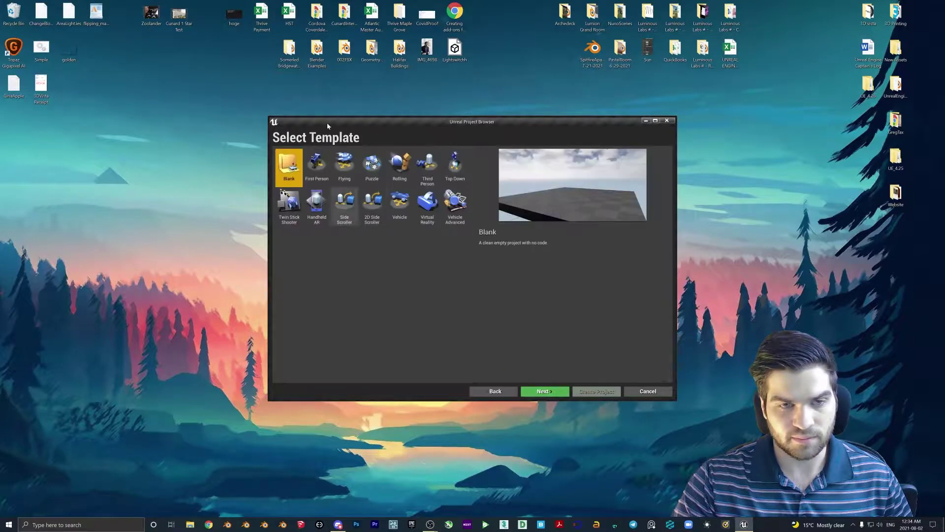
{"action": "left_click", "coordinate": [317, 167]}
{"action": "left_click", "coordinate": [544, 391]}
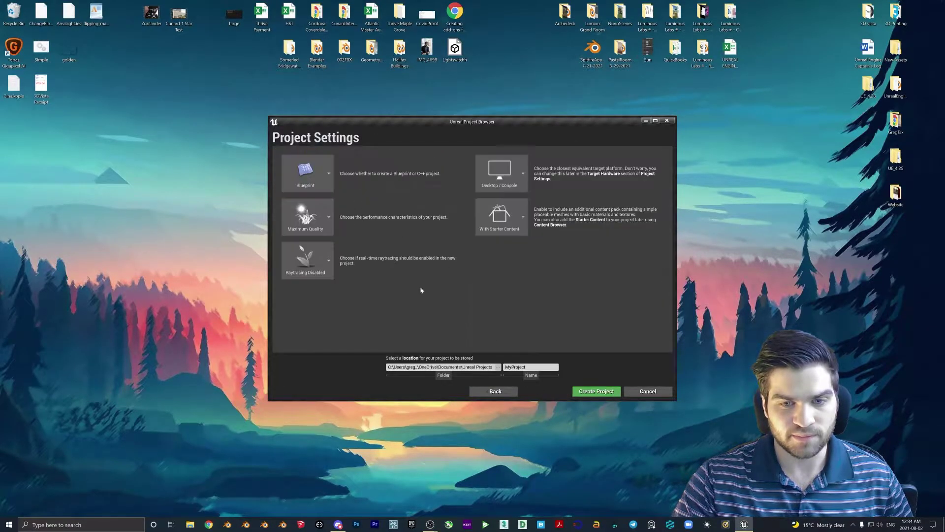
Name the project Tut12_KeyPressEvent and create it with the existing project settings
{"action": "double_click", "coordinate": [521, 367]}
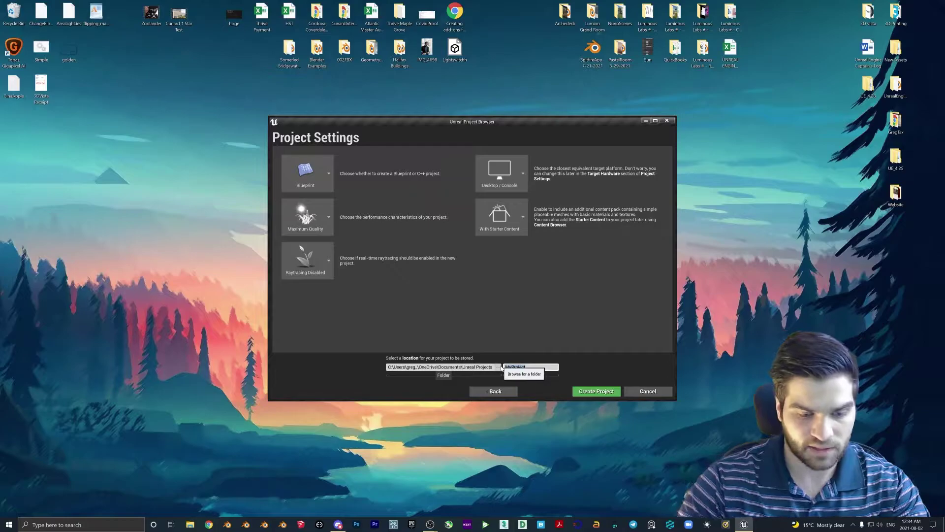
{"action": "type", "text": "Tut12 "}
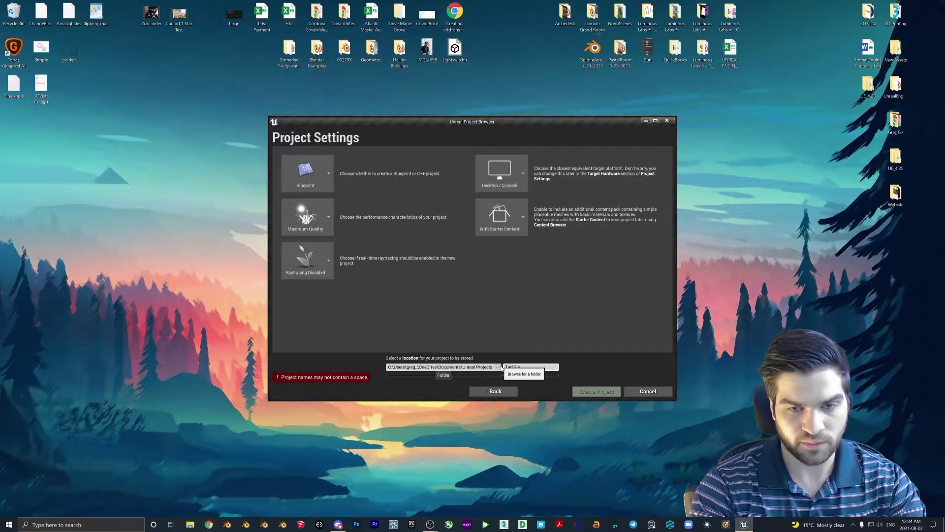
{"action": "type", "text": "-"}
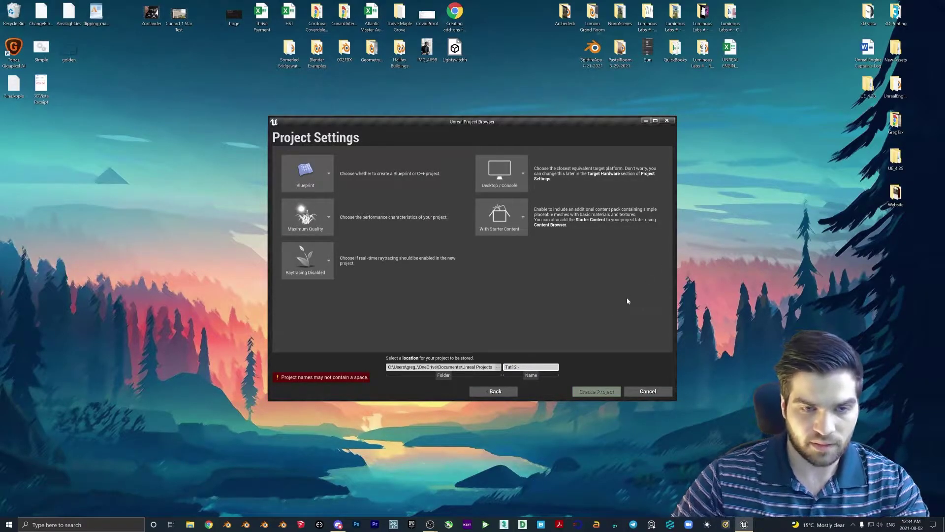
{"action": "key", "text": "BackSpace"}
{"action": "key", "text": "BackSpace"}
{"action": "key", "text": "BackSpace"}
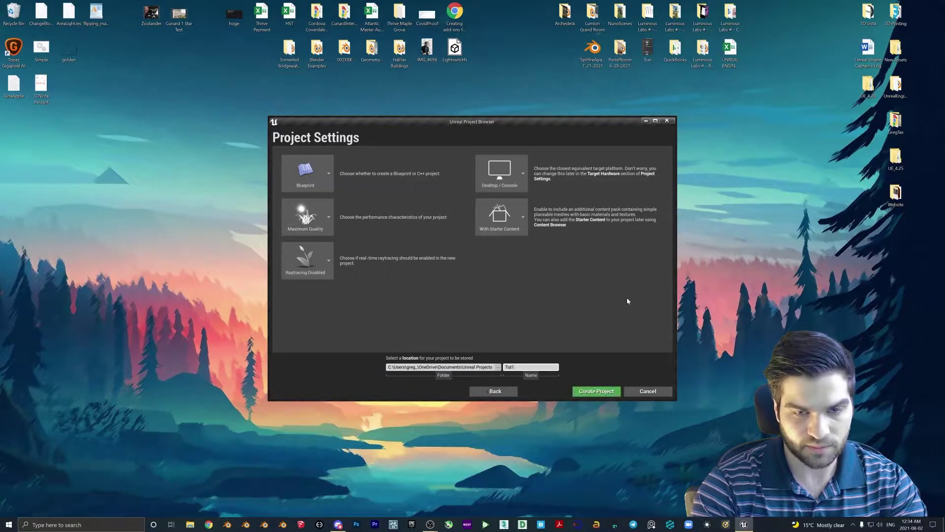
{"action": "type", "text": "_"}
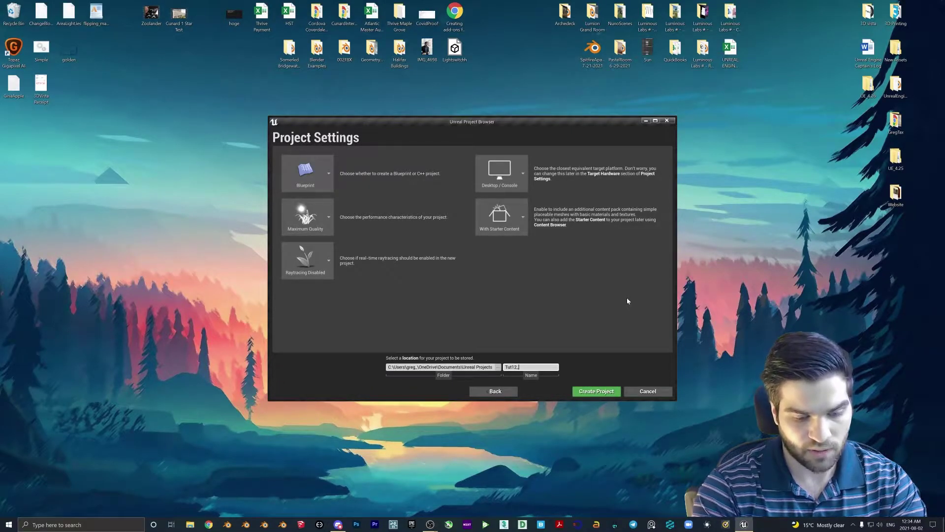
{"action": "type", "text": "KeyPressEve"}
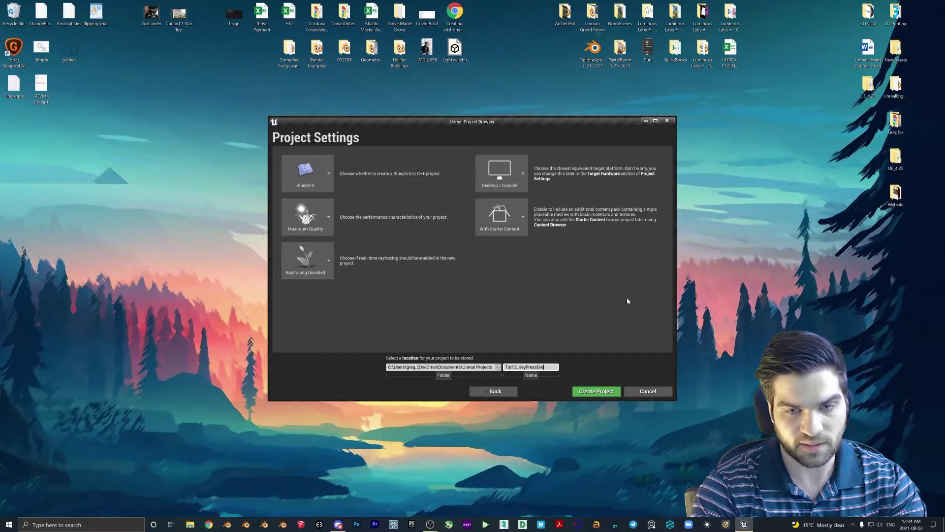
{"action": "type", "text": "nt"}
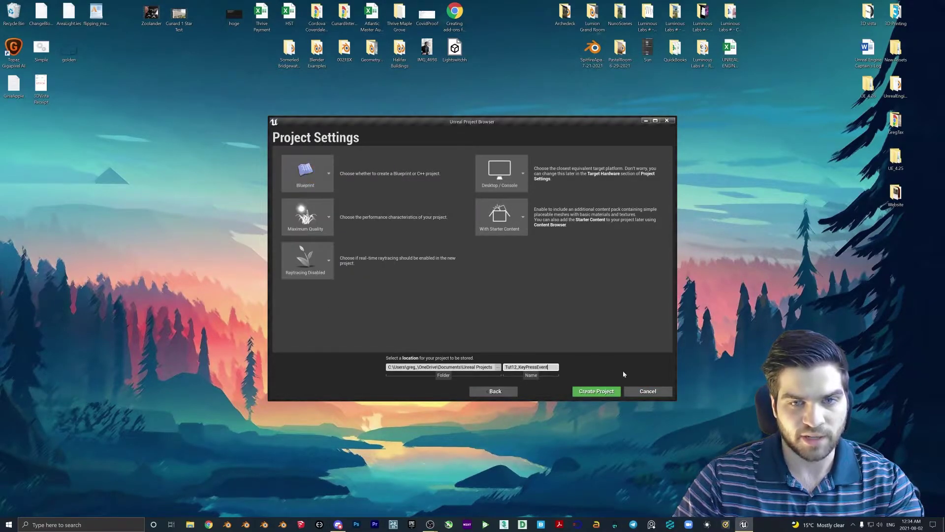
{"action": "left_click", "coordinate": [605, 390]}
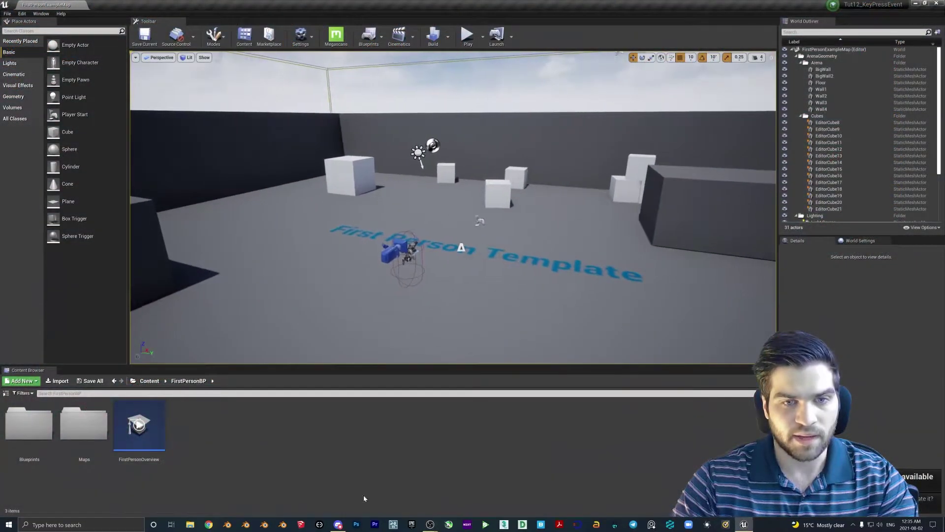
Create a Widget Blueprint named Tut12Widget in the FirstPersonBP folder
{"action": "right_click", "coordinate": [277, 428]}
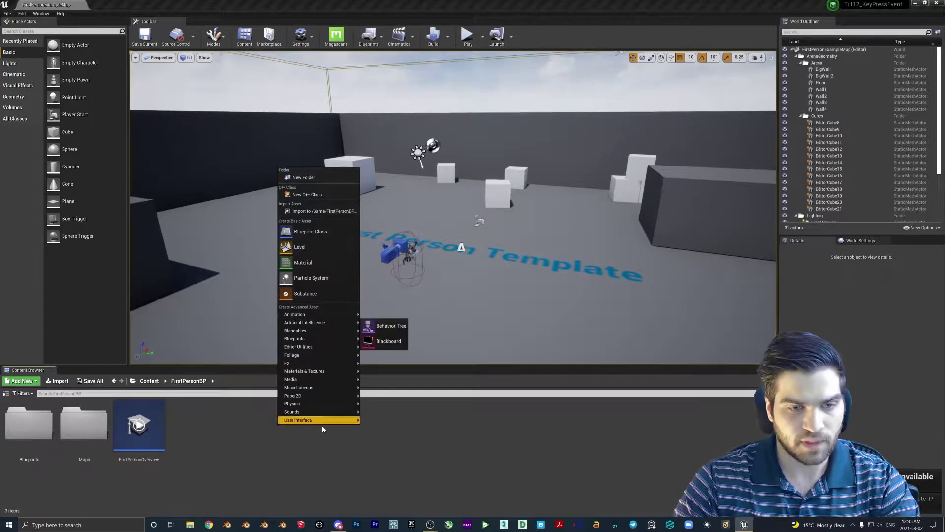
{"action": "mouse_move", "coordinate": [320, 420]}
{"action": "left_click", "coordinate": [394, 470]}
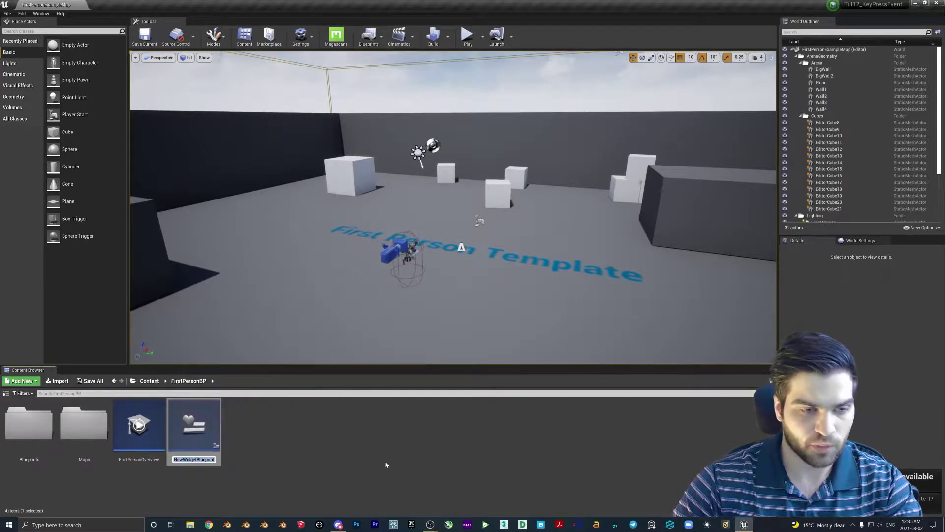
{"action": "type", "text": "Tut1"}
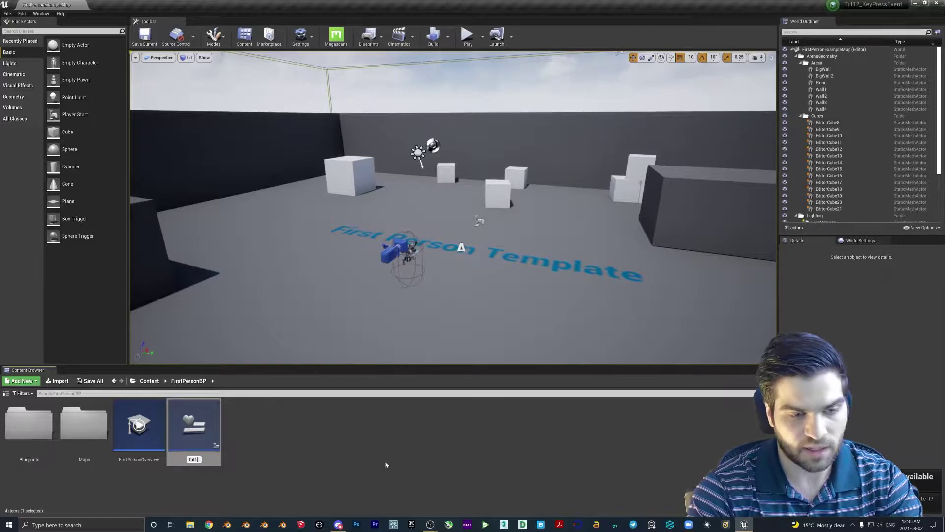
{"action": "type", "text": "2Widget"}
{"action": "key", "text": "Return"}
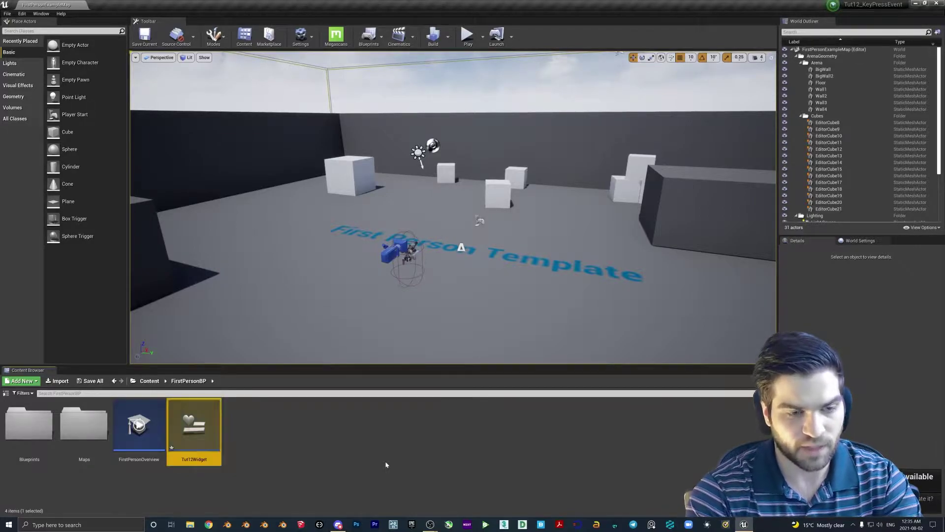
Open Tut12Widget for editing and add a Horizontal Box to the canvas panel, sized about 1918 by 1079 to cover the whole canvas
{"action": "right_click", "coordinate": [187, 424]}
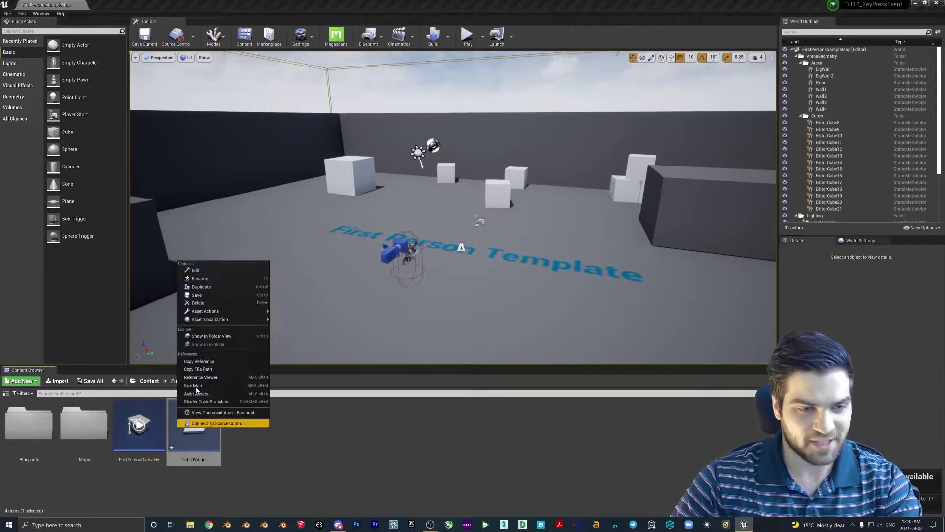
{"action": "left_click", "coordinate": [203, 390]}
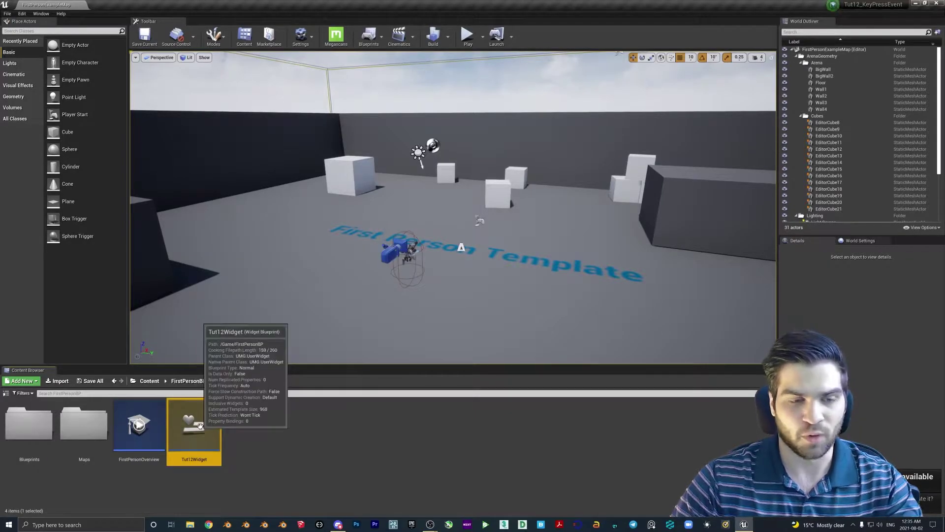
{"action": "double_click", "coordinate": [201, 457]}
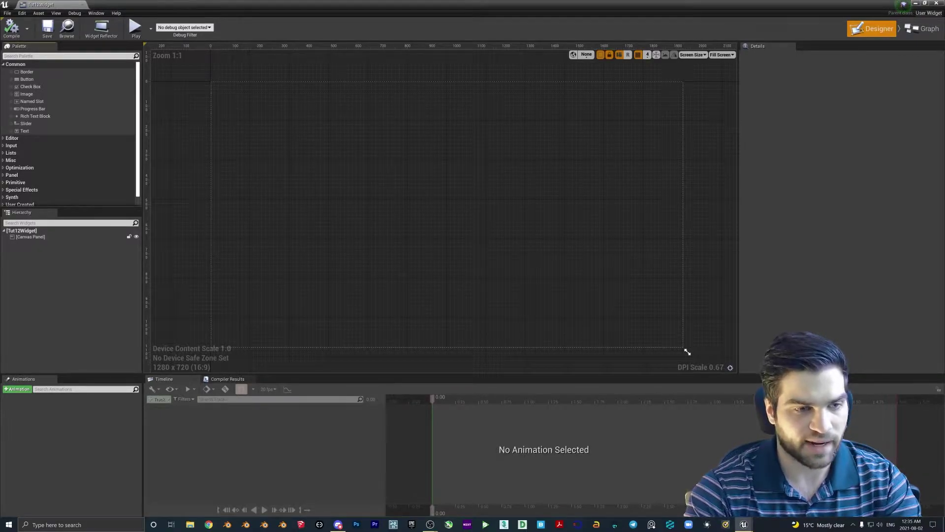
{"action": "type", "text": "hori"}
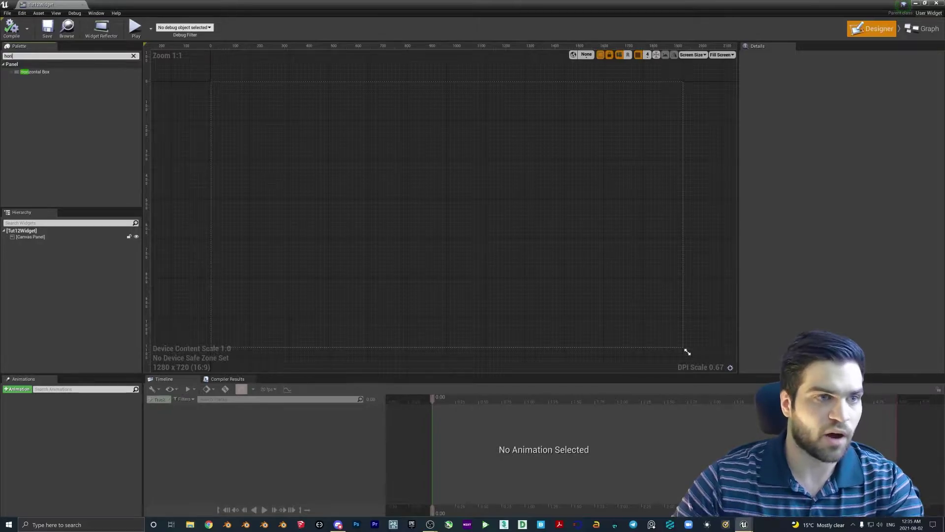
{"action": "left_click_drag", "start_coordinate": [35, 72], "coordinate": [686, 351]}
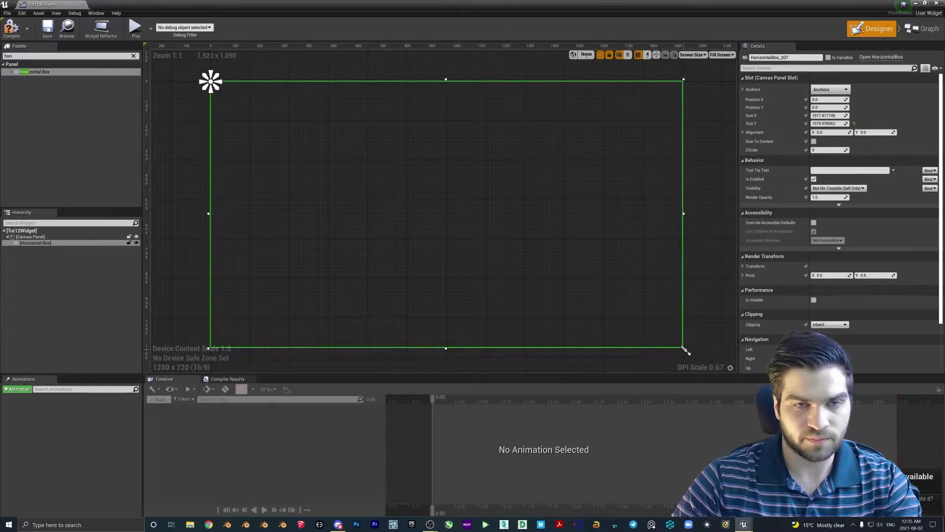
Find the Text widget in the palette and nest it inside the Horizontal Box
{"action": "double_click", "coordinate": [7, 56]}
{"action": "type", "text": "text"}
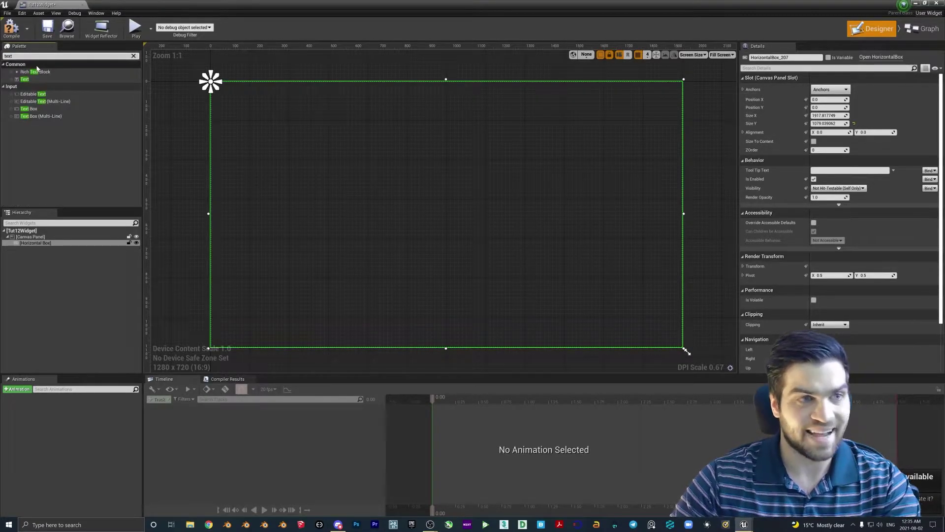
{"action": "left_click_drag", "start_coordinate": [24, 79], "coordinate": [39, 244]}
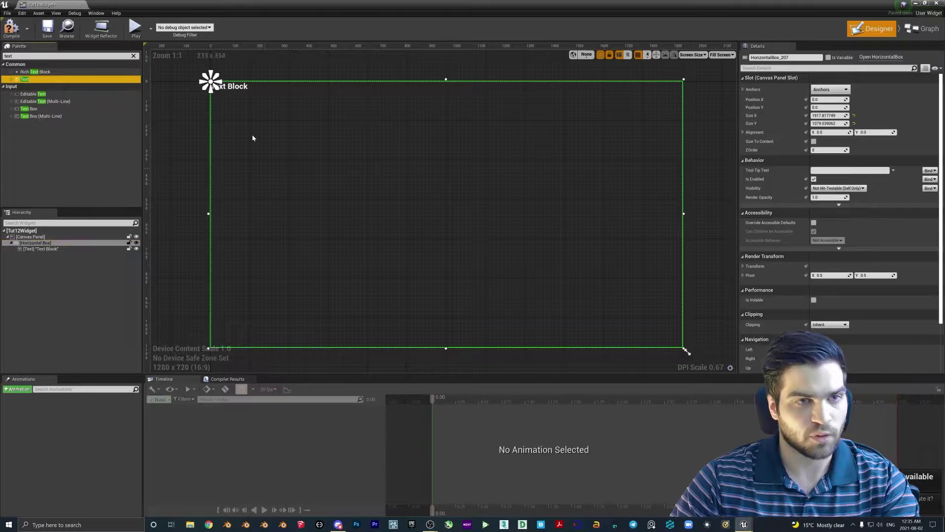
Center the text block horizontally and vertically and set its slot size to Fill
{"action": "left_click", "coordinate": [231, 140]}
{"action": "left_click", "coordinate": [826, 107]}
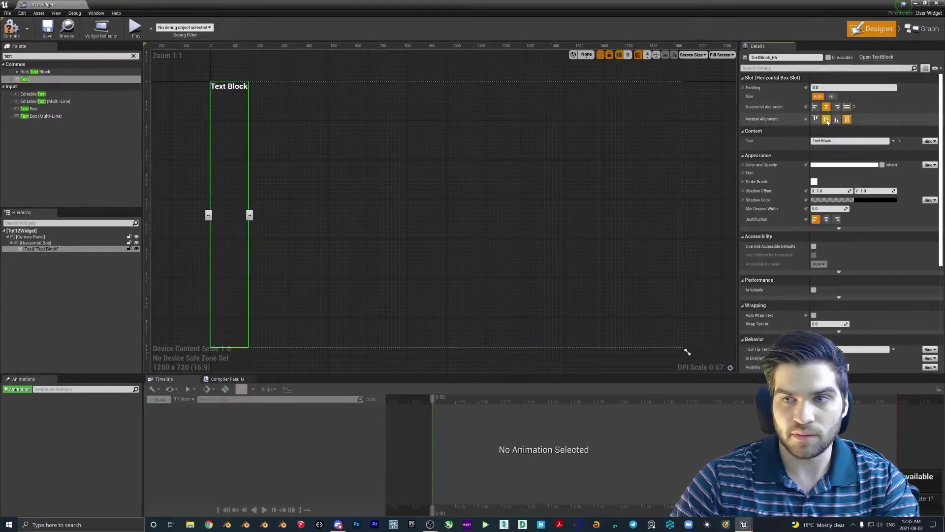
{"action": "left_click", "coordinate": [827, 119]}
{"action": "left_click", "coordinate": [832, 96]}
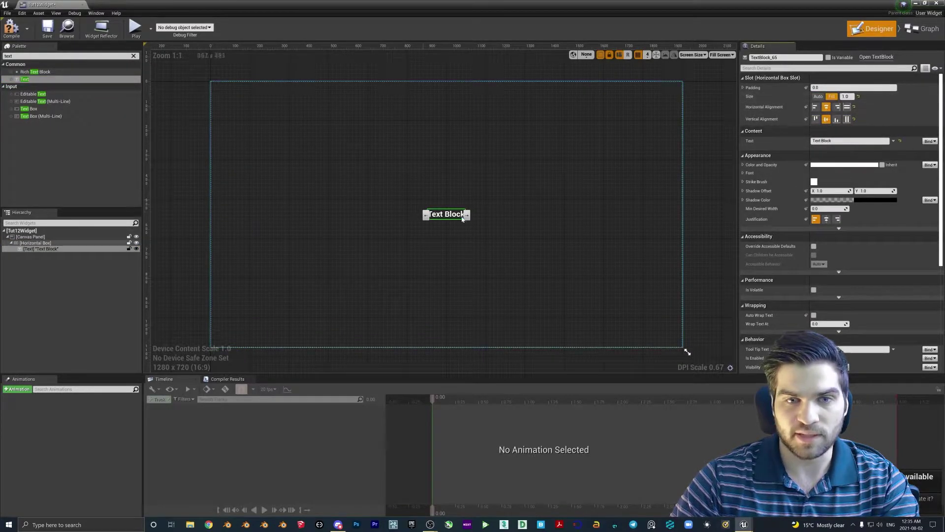
Set the text block's font size to 75
{"action": "left_click", "coordinate": [746, 173]}
{"action": "left_click", "coordinate": [829, 201]}
{"action": "type", "text": "50"}
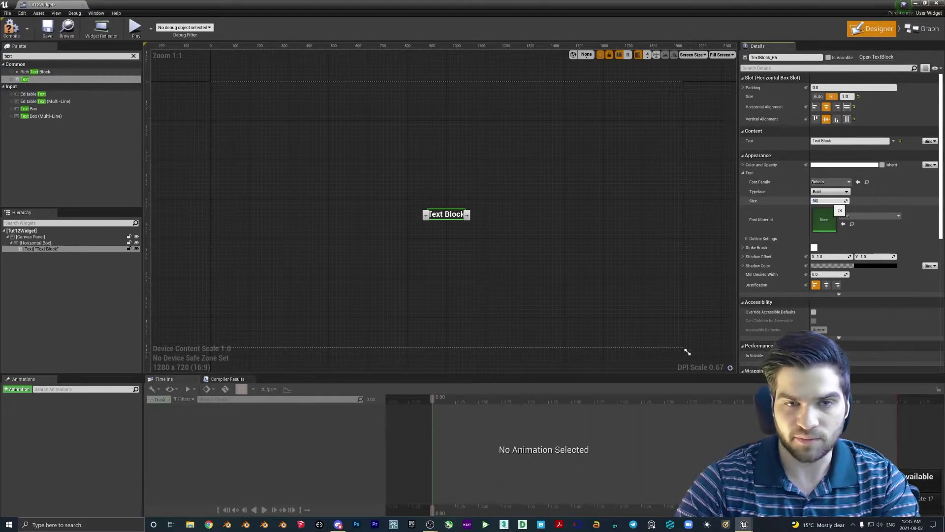
{"action": "key", "text": "Return"}
{"action": "type", "text": "7"}
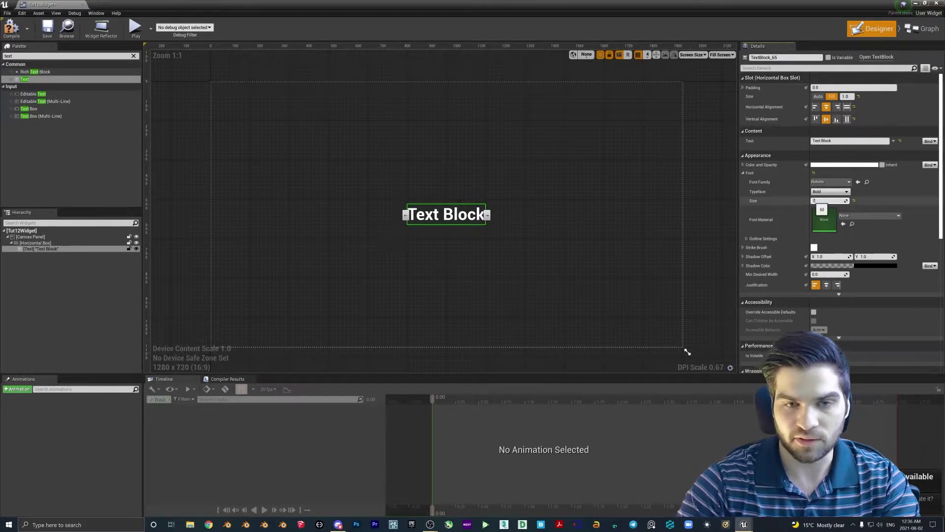
{"action": "type", "text": "5"}
{"action": "key", "text": "Return"}
Change the text block's content to "Pressing X" and close the widget editor
{"action": "left_click", "coordinate": [832, 141]}
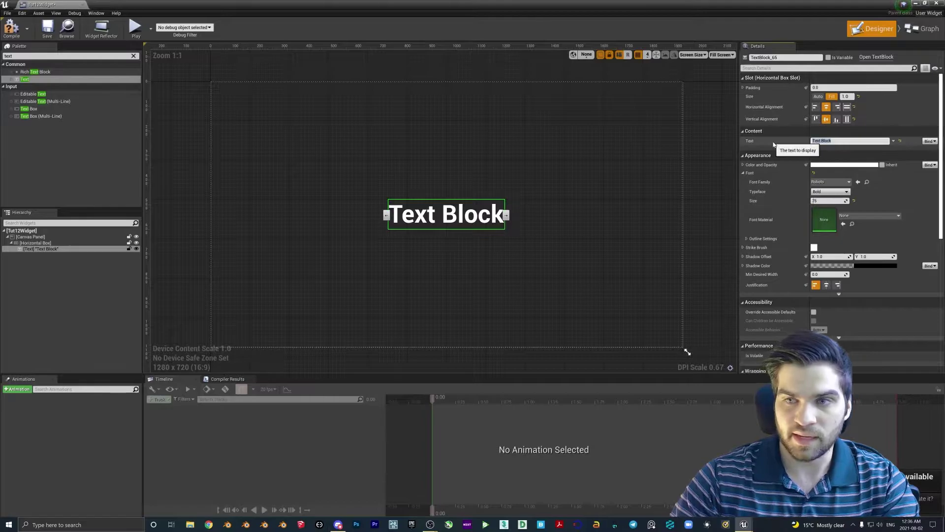
{"action": "type", "text": "Pressing X"}
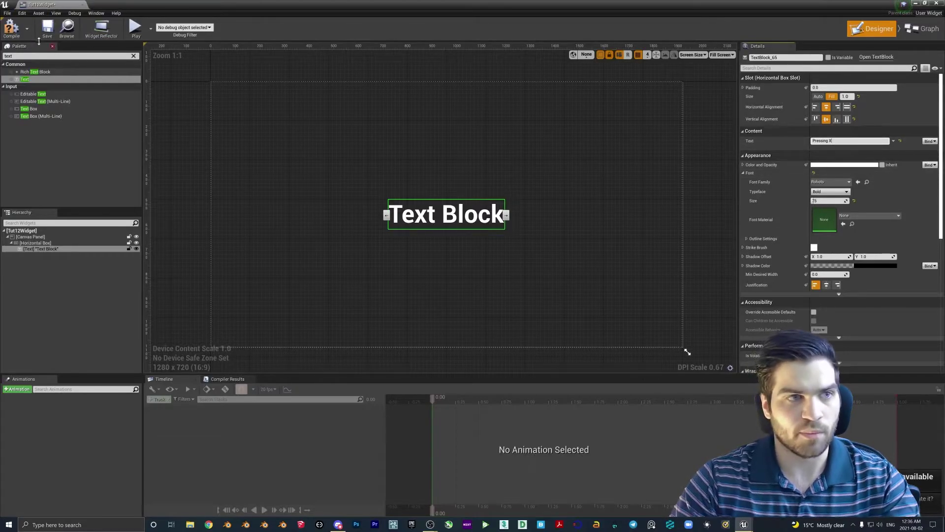
{"action": "key", "text": "Return"}
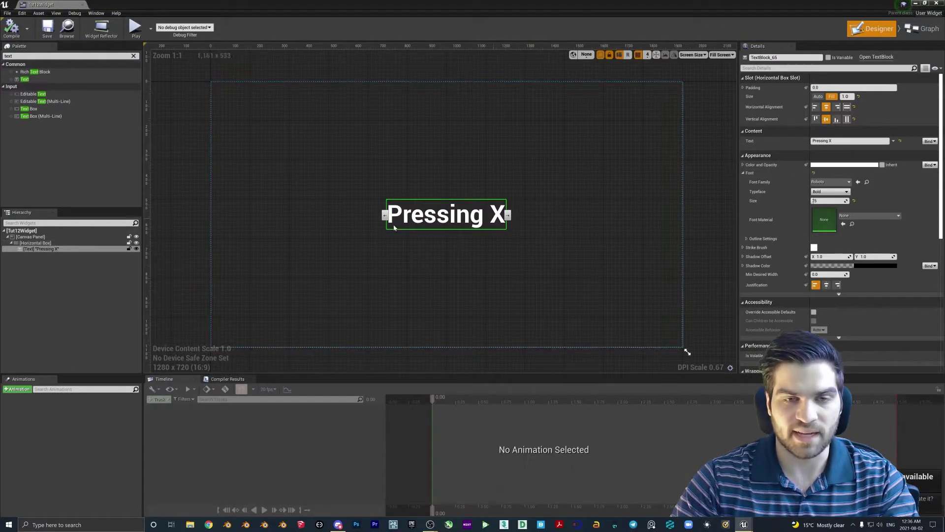
{"action": "left_click", "coordinate": [506, 261]}
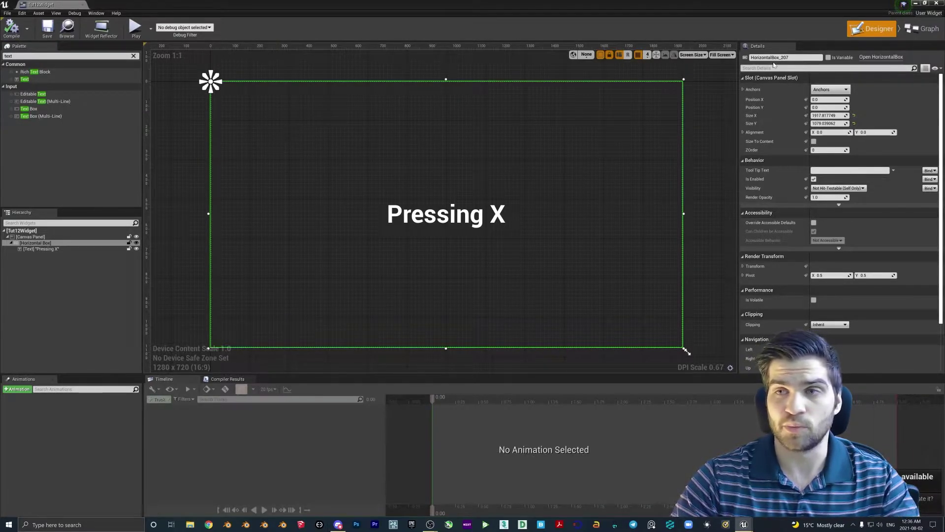
{"action": "left_click", "coordinate": [936, 4]}
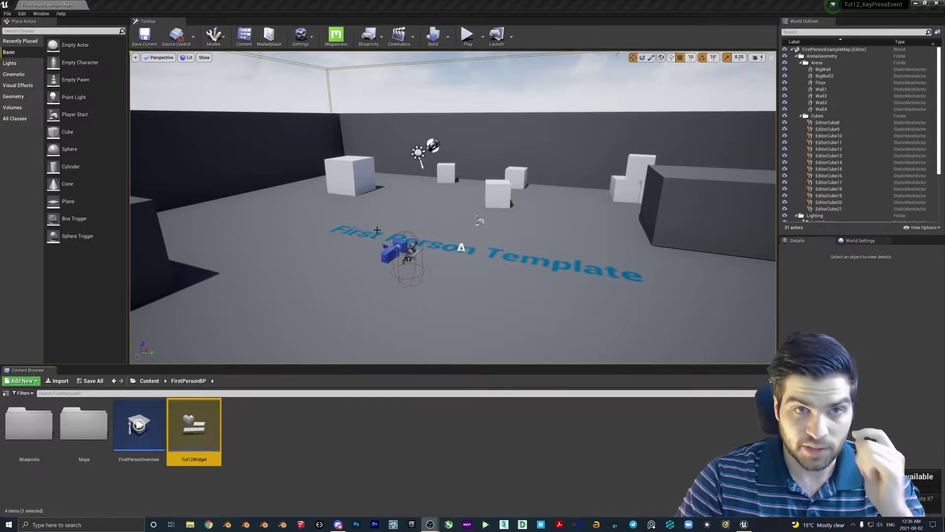
Open the Level Blueprint and add an Event BeginPlay node to its event graph
{"action": "left_click", "coordinate": [369, 35]}
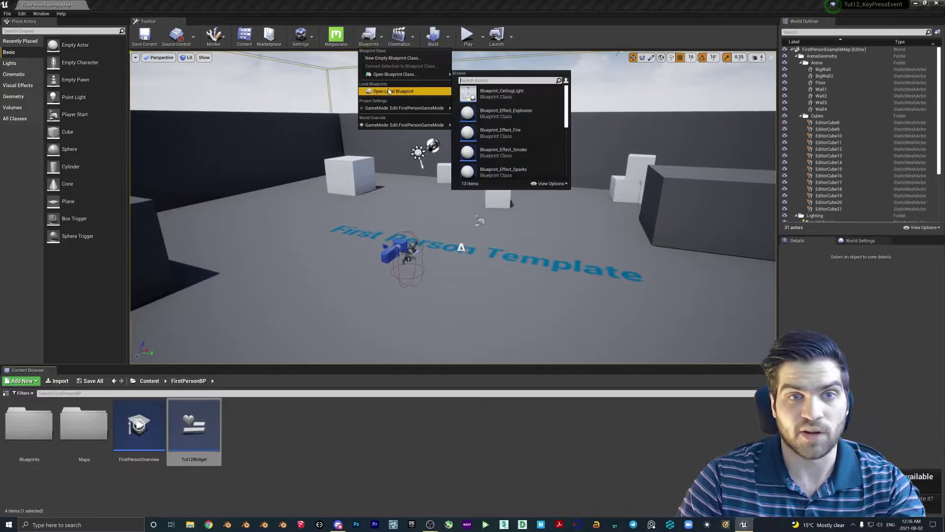
{"action": "left_click", "coordinate": [390, 92]}
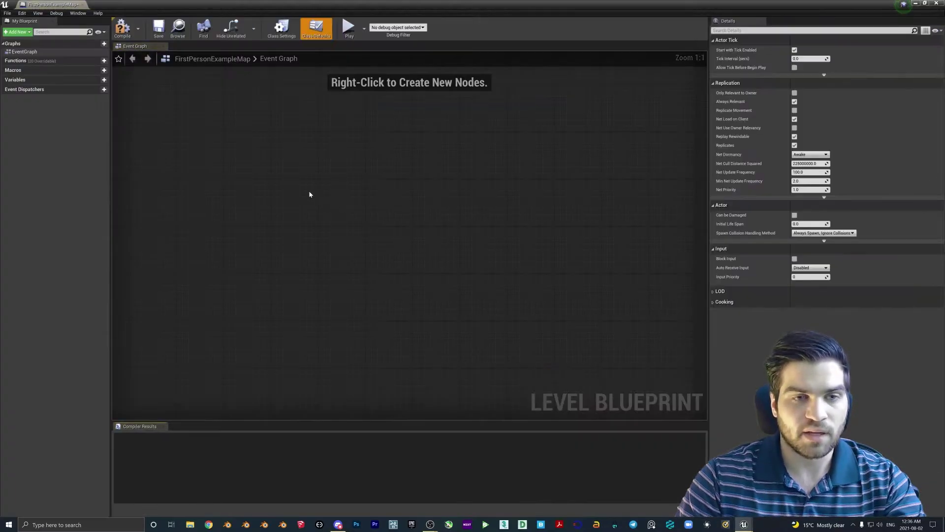
{"action": "right_click", "coordinate": [301, 189]}
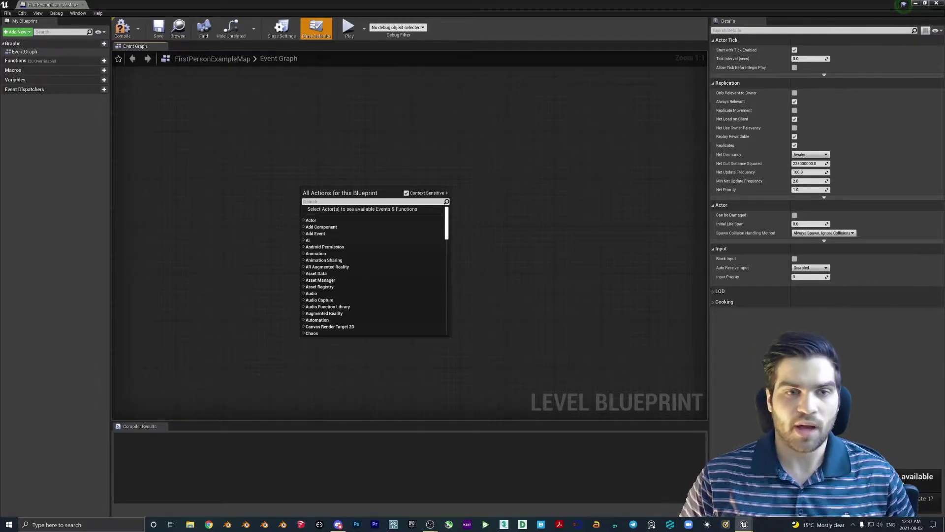
{"action": "type", "text": "begin play"}
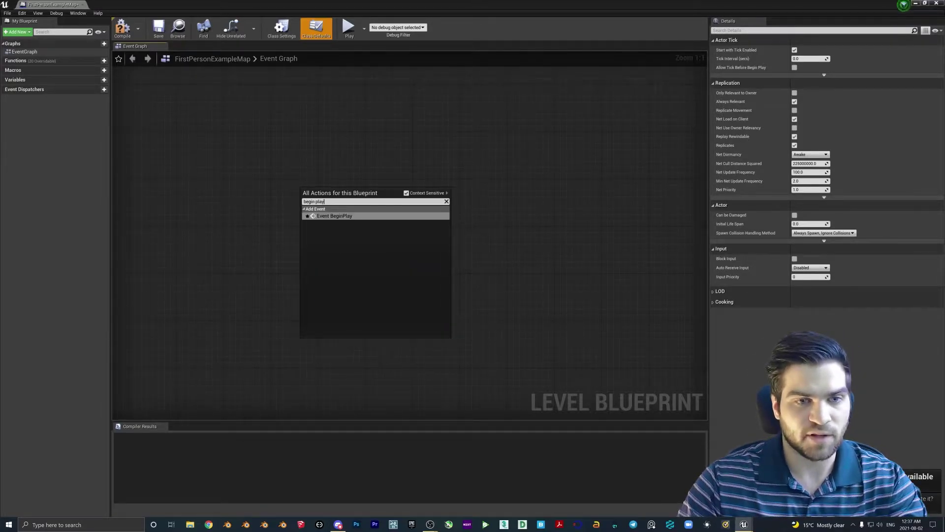
{"action": "key", "text": "Return"}
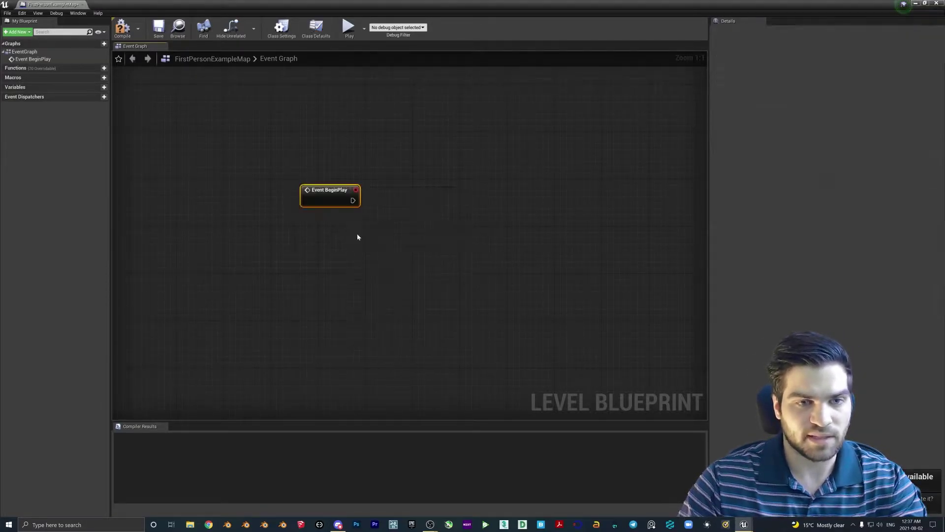
Delete the Event BeginPlay node from the Level Blueprint's event graph
{"action": "left_click_drag", "start_coordinate": [306, 194], "coordinate": [343, 200]}
{"action": "key", "text": "ctrl+z"}
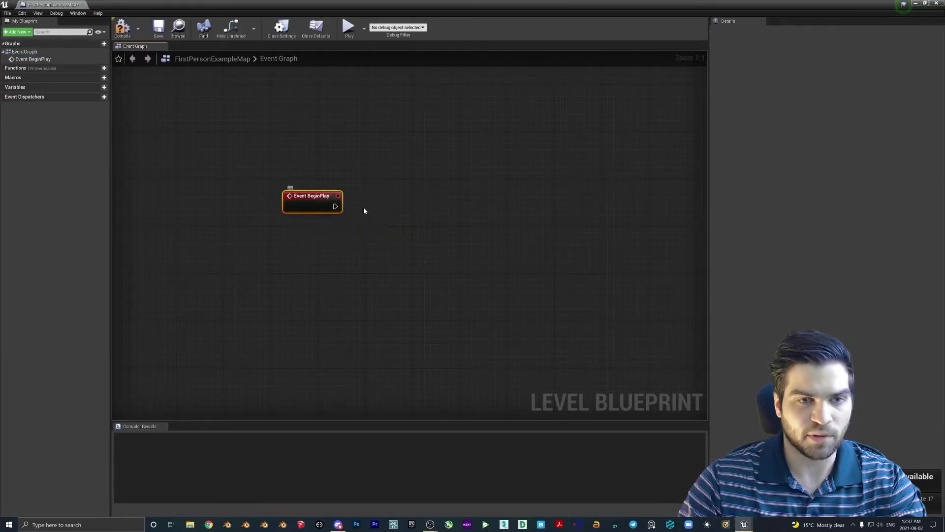
{"action": "right_click_drag", "start_coordinate": [363, 209], "coordinate": [350, 244]}
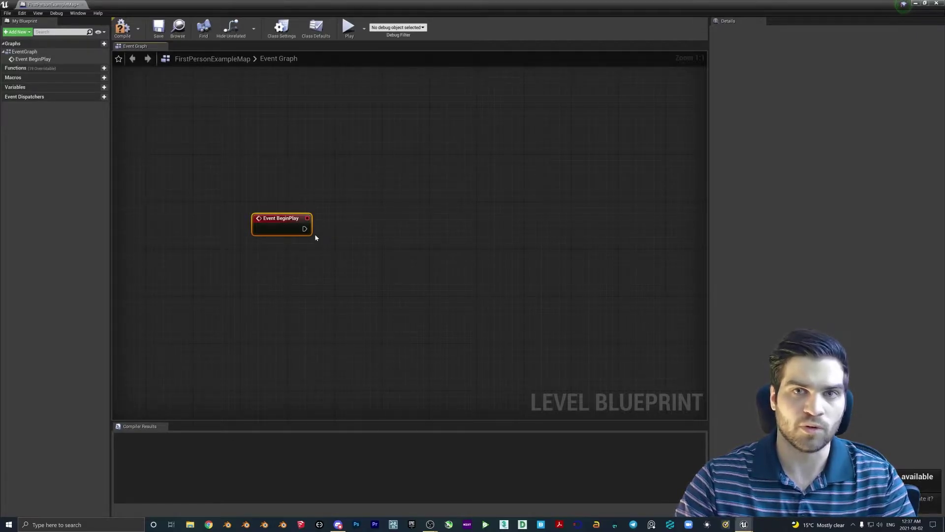
{"action": "key", "text": "Delete"}
Find the keyboard events and add an X key event node to the empty event graph
{"action": "right_click", "coordinate": [290, 233]}
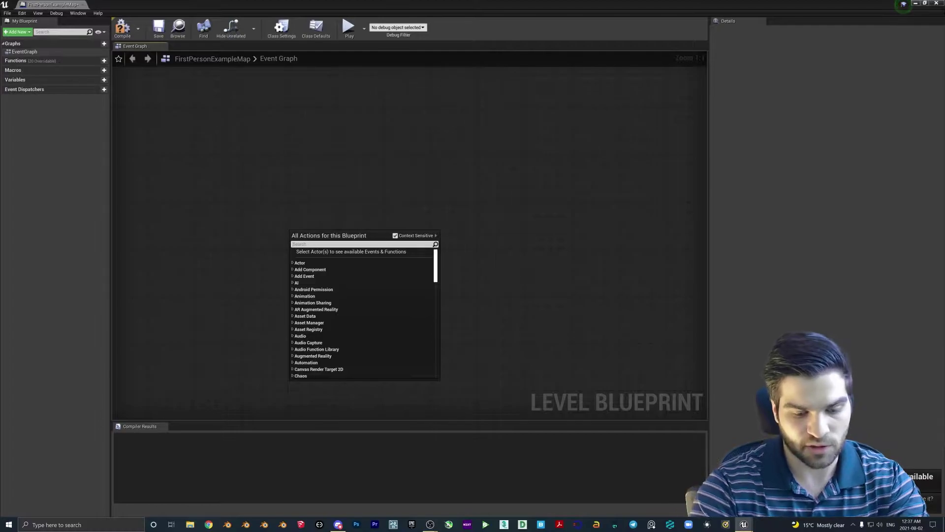
{"action": "type", "text": "keyboard events"}
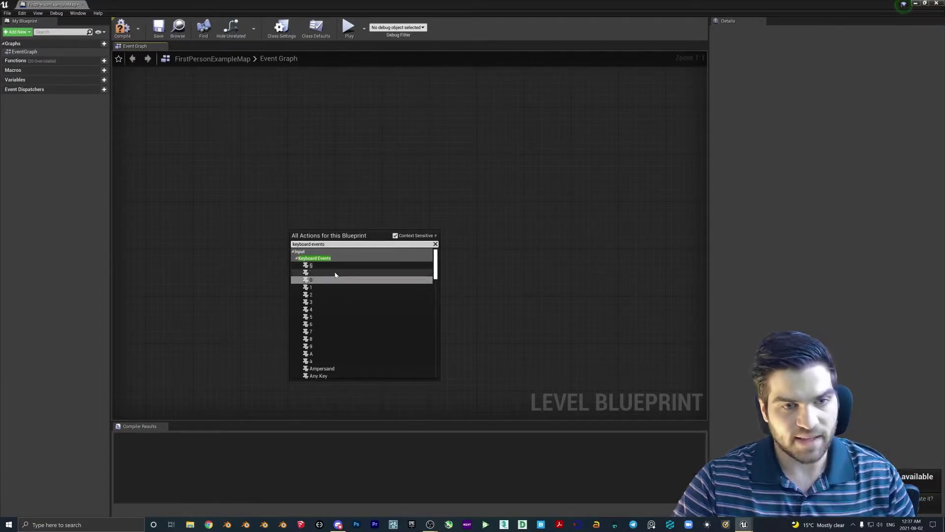
{"action": "scroll", "coordinate": [363, 283], "scroll_direction": "down", "scroll_amount": 2}
{"action": "scroll", "coordinate": [376, 314], "scroll_direction": "down", "scroll_amount": 8}
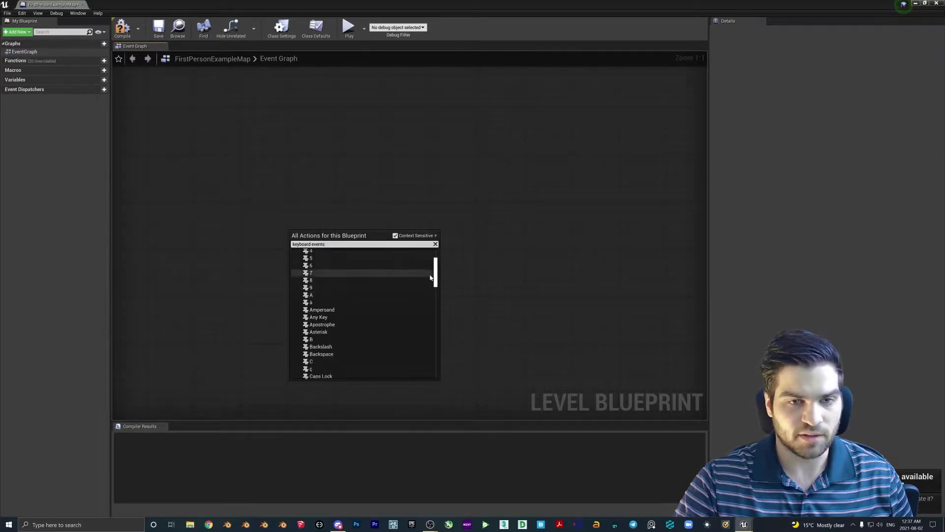
{"action": "left_click_drag", "start_coordinate": [441, 295], "coordinate": [442, 357]}
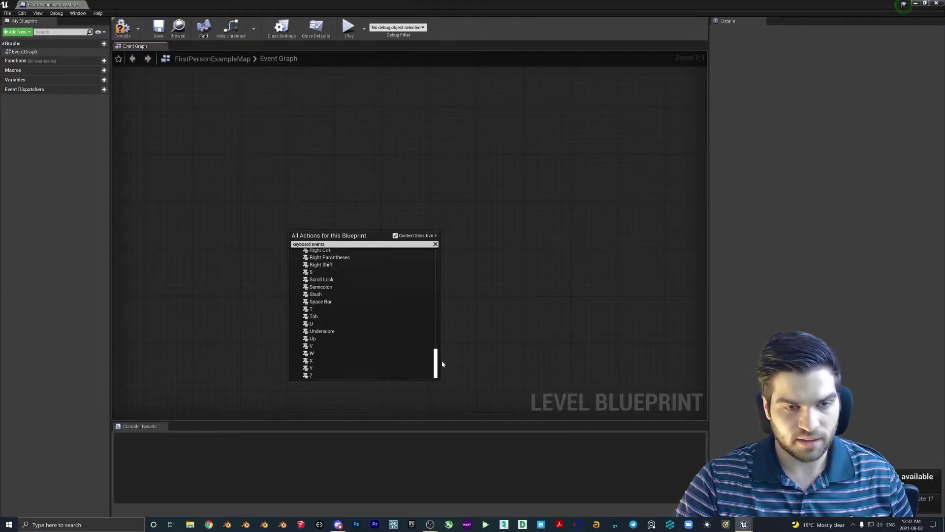
{"action": "left_click", "coordinate": [355, 362]}
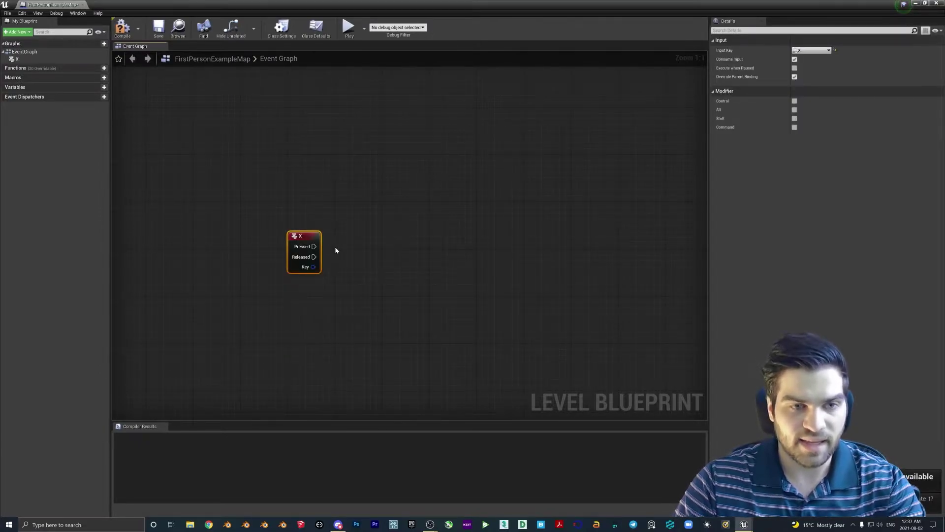
{"action": "left_click_drag", "start_coordinate": [298, 237], "coordinate": [304, 237]}
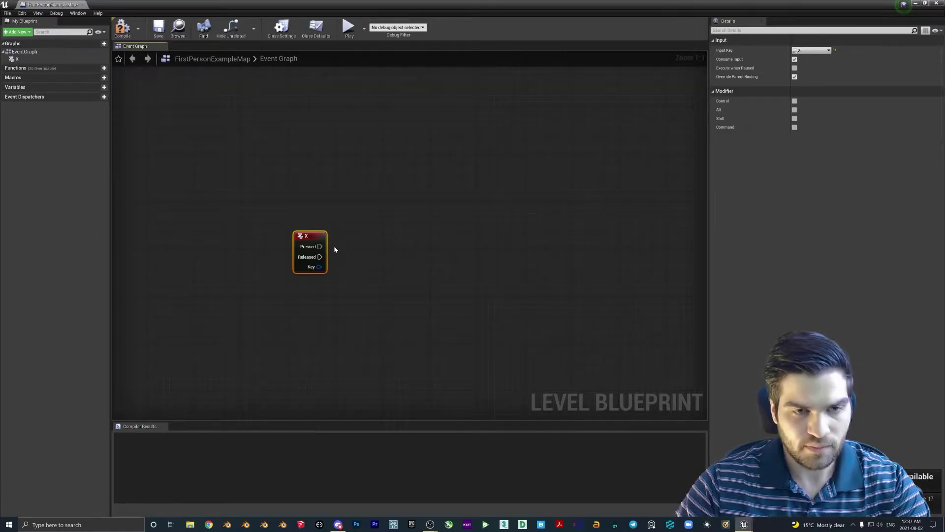
Add a Create Widget node wired to the X event's Pressed output
{"action": "left_click_drag", "start_coordinate": [319, 246], "coordinate": [353, 249]}
{"action": "type", "text": "add"}
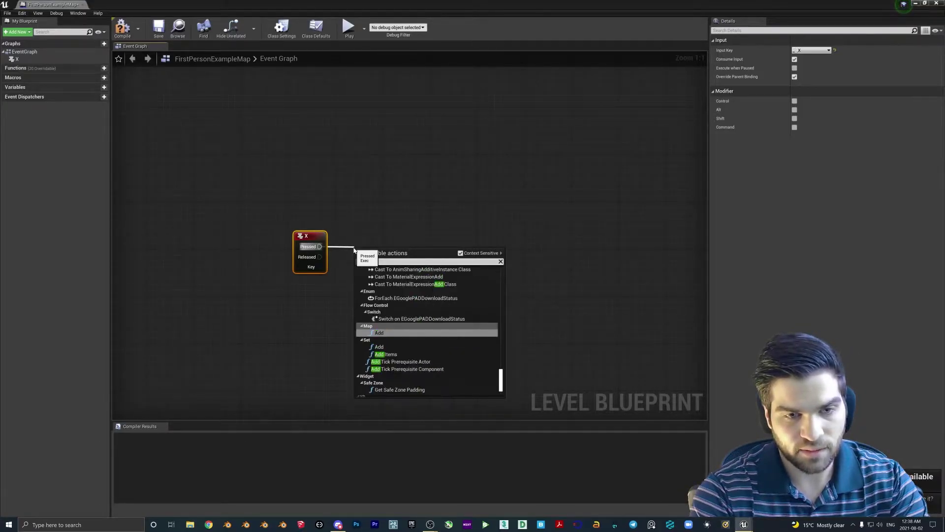
{"action": "key", "text": "BackSpace"}
{"action": "key", "text": "BackSpace"}
{"action": "key", "text": "BackSpace"}
{"action": "type", "text": "create w"}
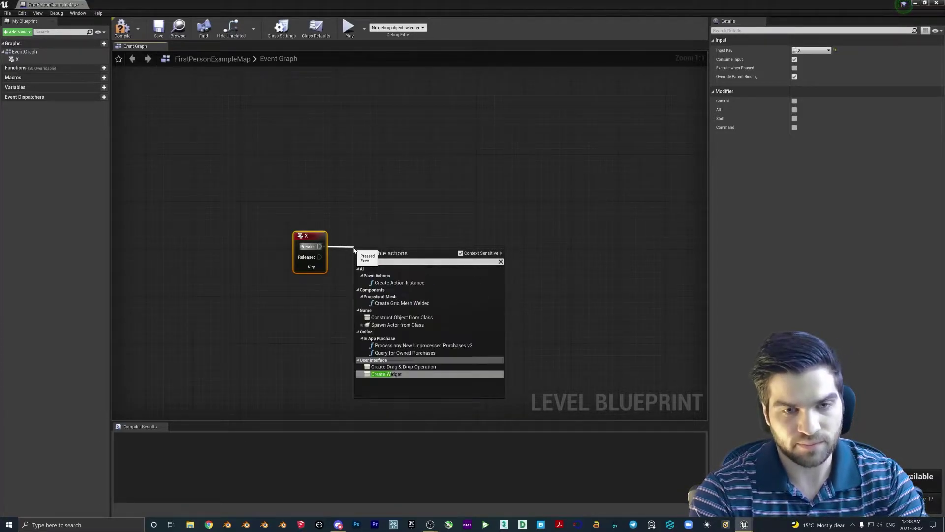
{"action": "type", "text": "idget"}
{"action": "key", "text": "Return"}
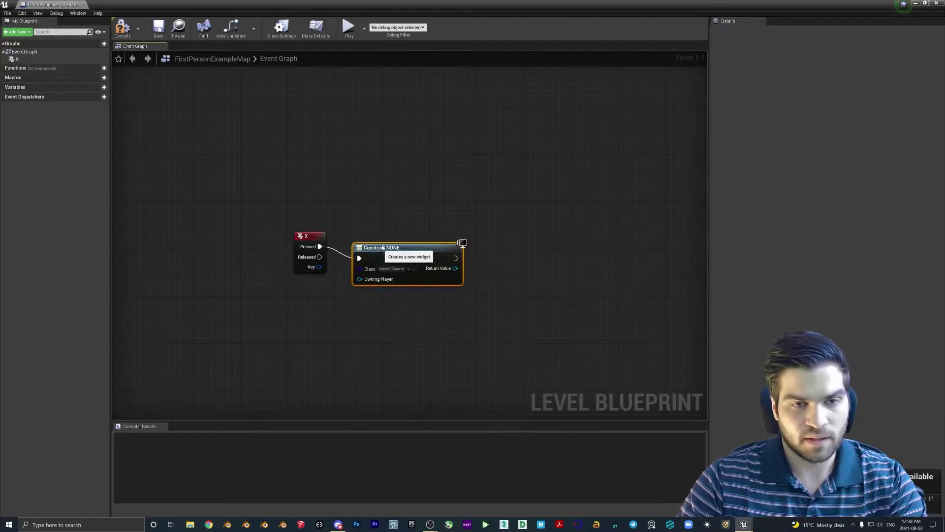
Line up the Create Widget node with the X event and set its class to Tut12Widget
{"action": "left_click_drag", "start_coordinate": [382, 247], "coordinate": [382, 235]}
{"action": "left_click", "coordinate": [398, 257]}
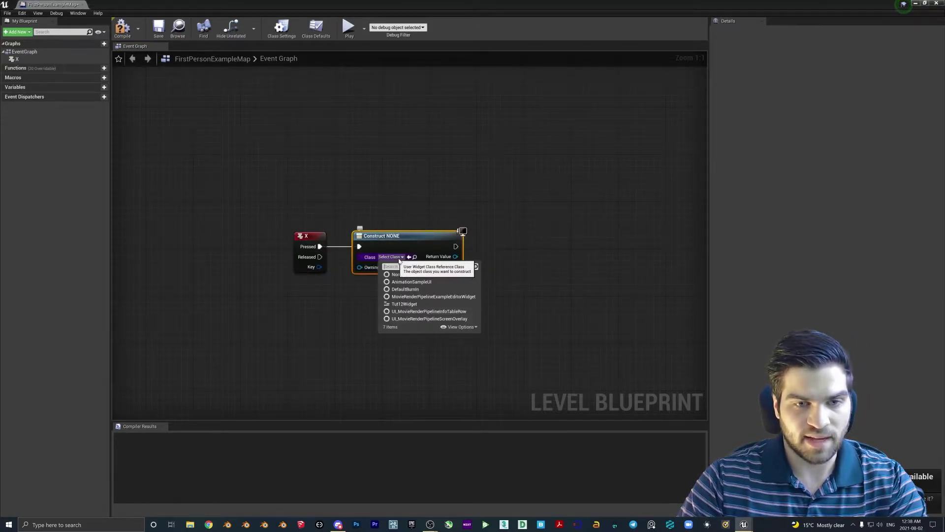
{"action": "left_click", "coordinate": [405, 304]}
Add a Remove All Widgets node wired to the X event's Released output
{"action": "left_click_drag", "start_coordinate": [314, 250], "coordinate": [353, 315]}
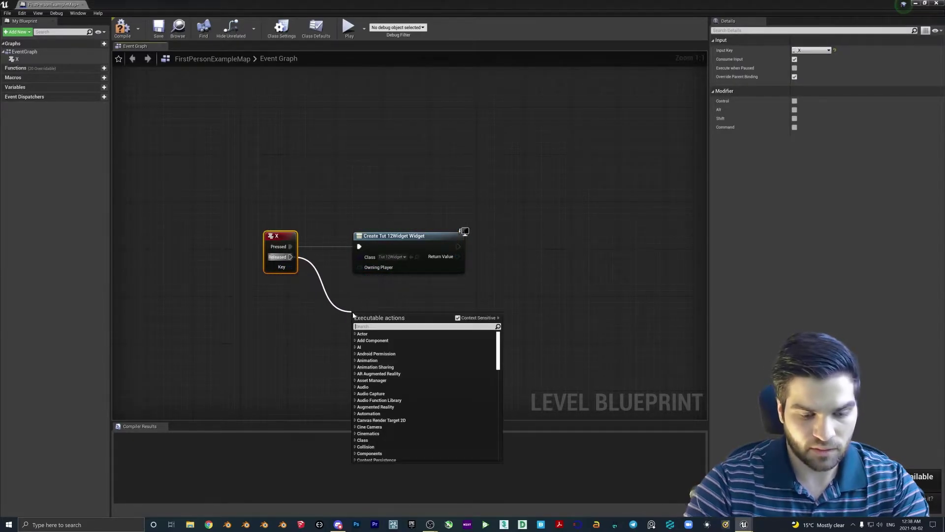
{"action": "type", "text": "remove all widgets"}
{"action": "key", "text": "Return"}
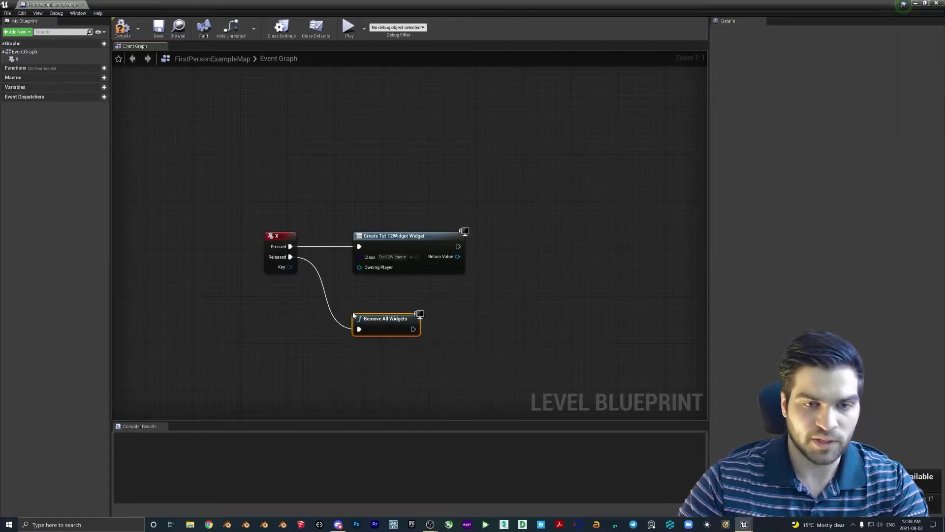
Promote the Return Value of the Create Widget node to a variable
{"action": "right_click_drag", "start_coordinate": [458, 256], "coordinate": [394, 244]}
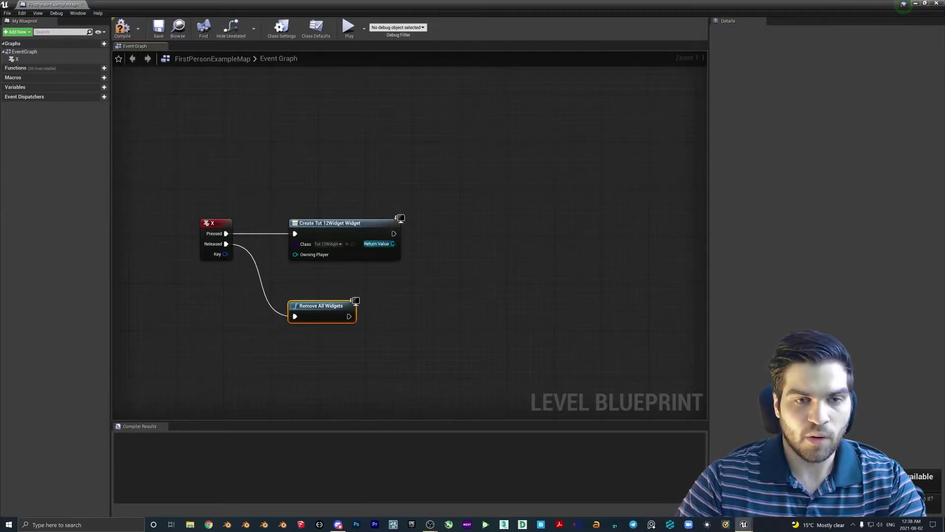
{"action": "right_click", "coordinate": [392, 243]}
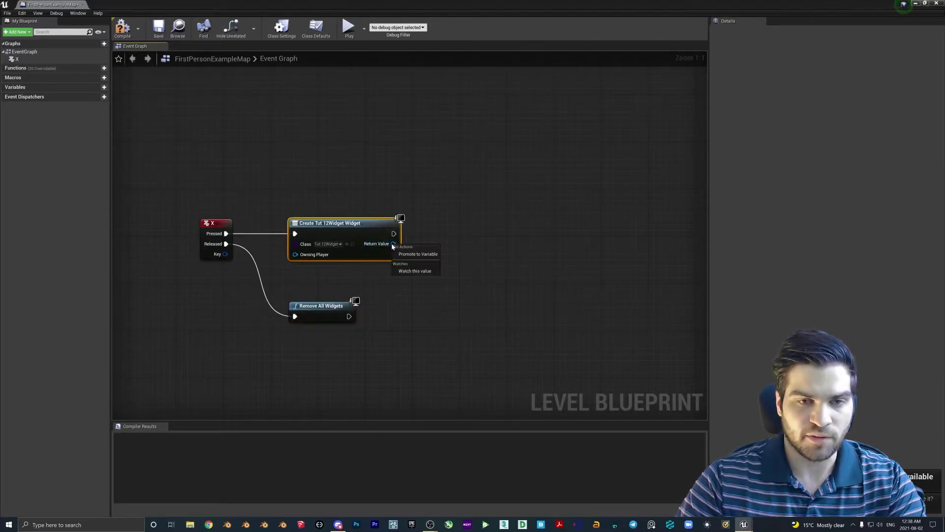
{"action": "left_click", "coordinate": [418, 254]}
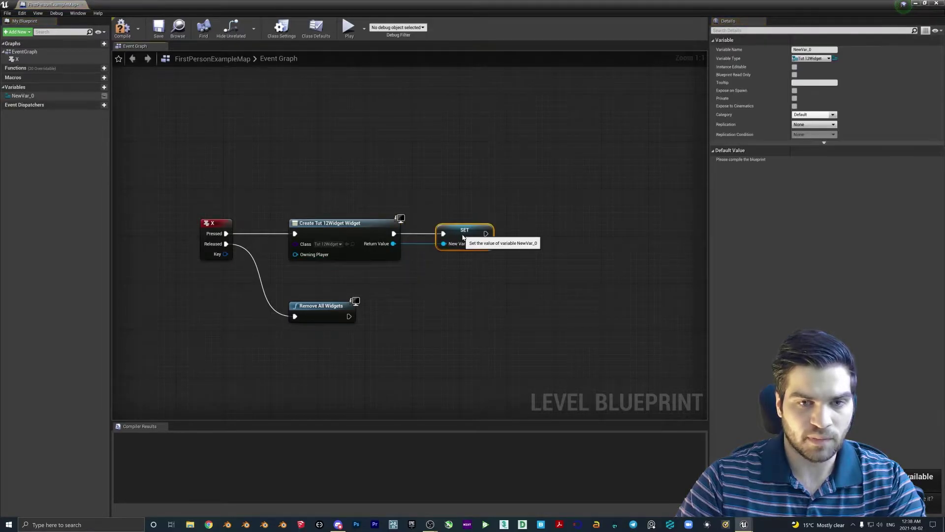
Rename the new widget variable to ShowWidget
{"action": "left_click", "coordinate": [23, 95]}
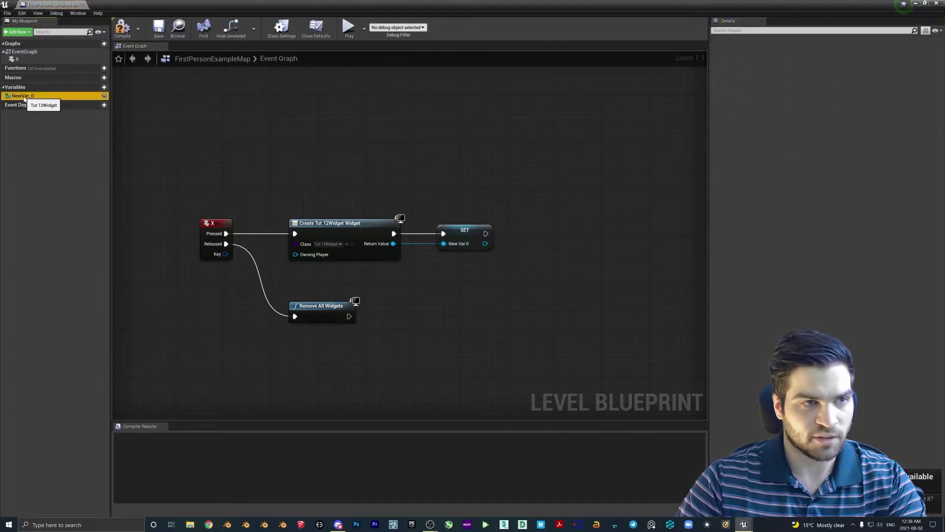
{"action": "right_click", "coordinate": [26, 96]}
{"action": "left_click", "coordinate": [47, 100]}
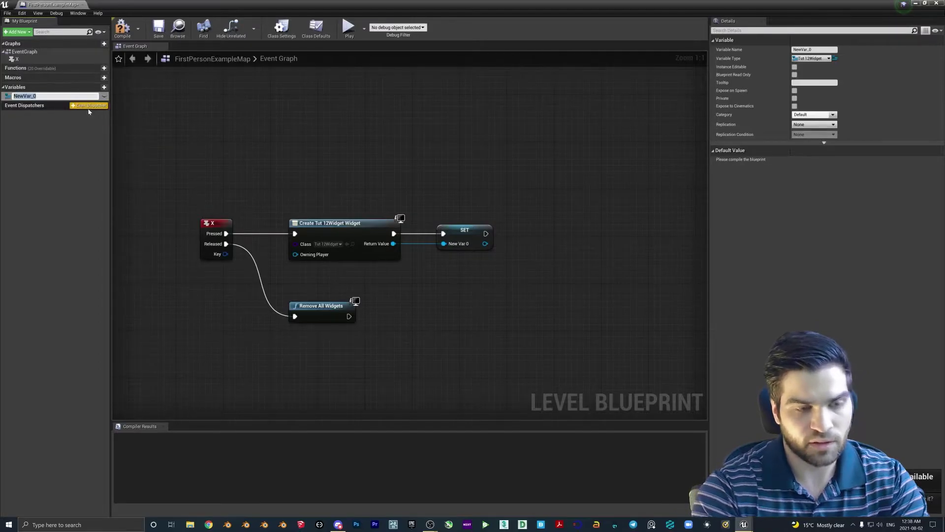
{"action": "type", "text": "ShowWidget"}
{"action": "key", "text": "Return"}
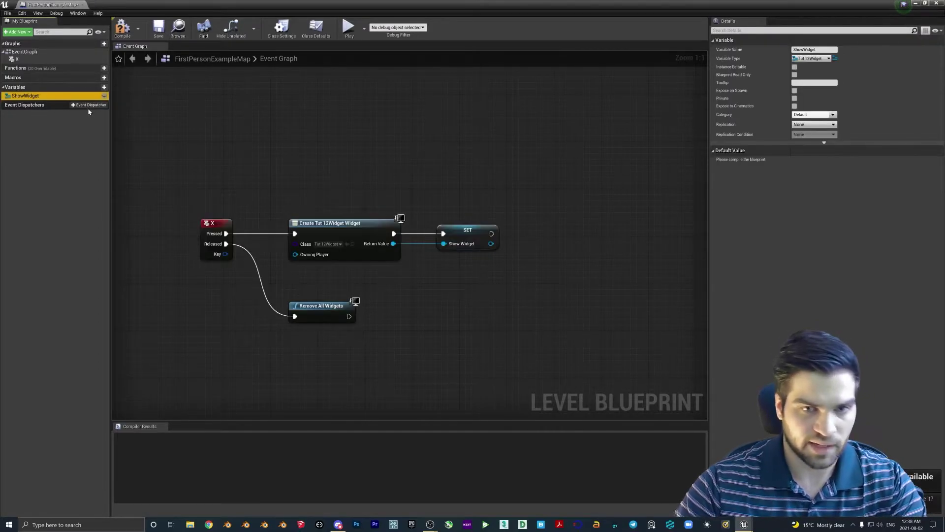
Add an Add to Viewport node after the SET node, connect Show Widget to its Target, and align it
{"action": "left_click_drag", "start_coordinate": [491, 233], "coordinate": [531, 234]}
{"action": "type", "text": "add to vie"}
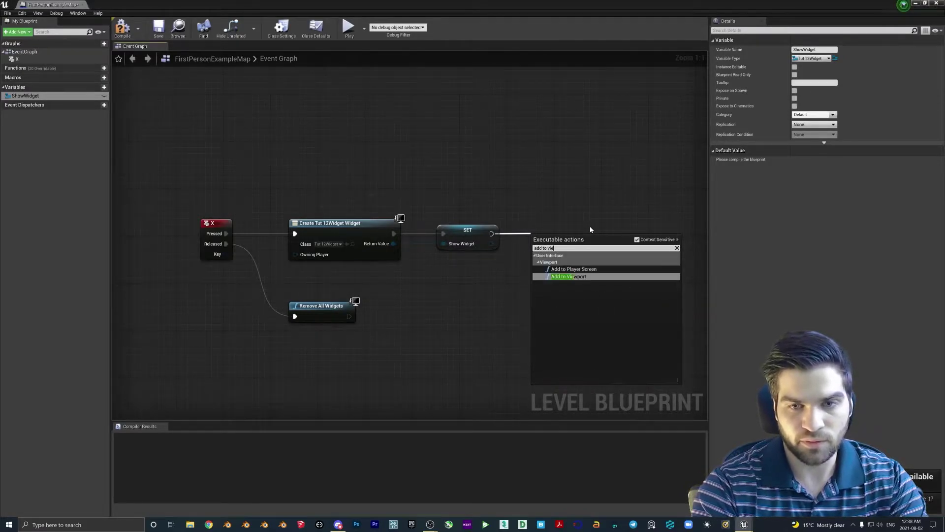
{"action": "key", "text": "Return"}
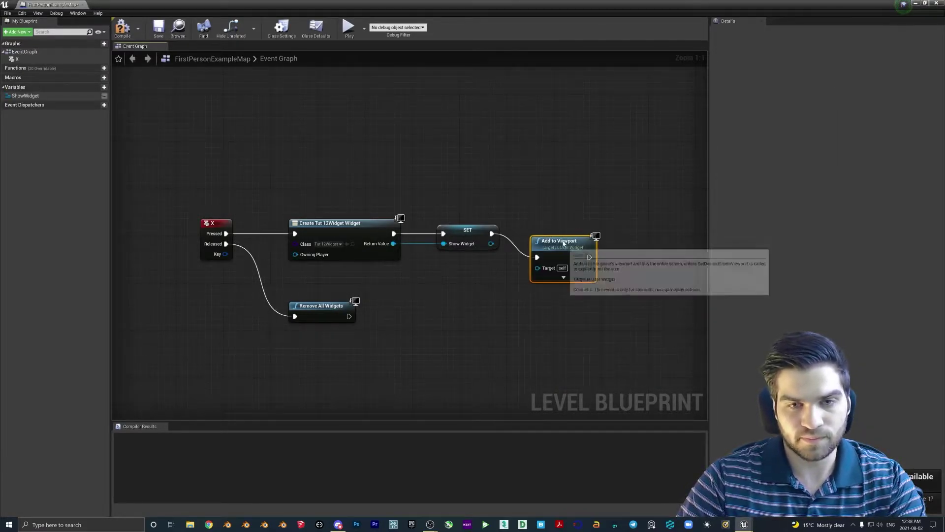
{"action": "left_click_drag", "start_coordinate": [492, 244], "coordinate": [538, 239]}
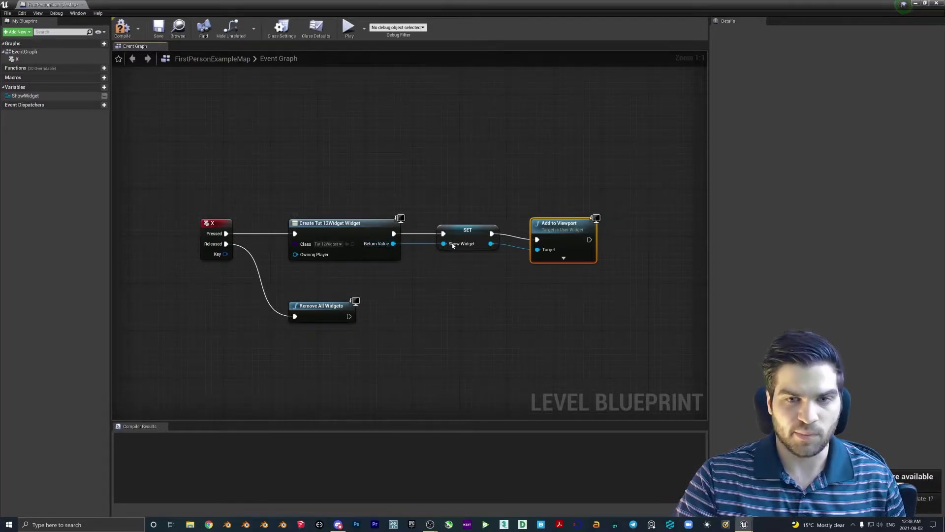
{"action": "left_click_drag", "start_coordinate": [561, 232], "coordinate": [567, 225]}
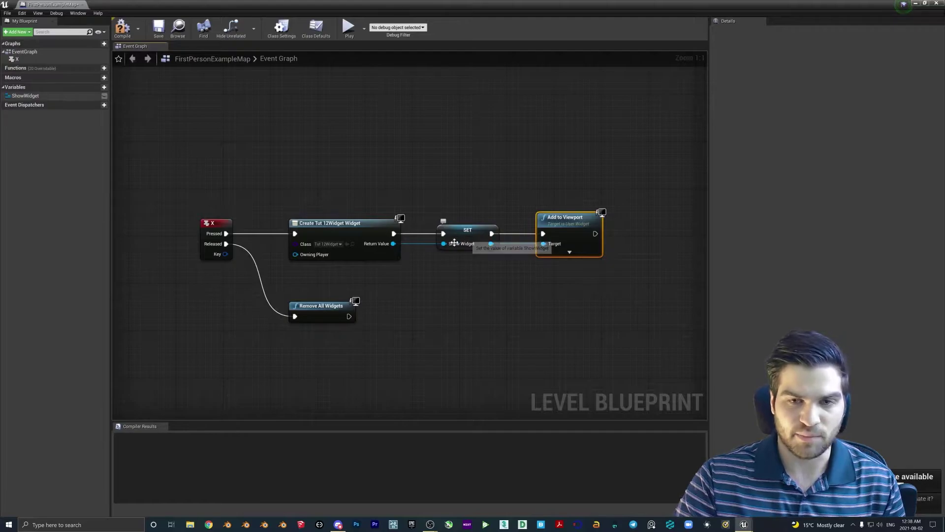
Enclose all the nodes in a comment box titled "Pressing X Widget" and shift the group up slightly
{"action": "right_click_drag", "start_coordinate": [562, 261], "coordinate": [550, 255]}
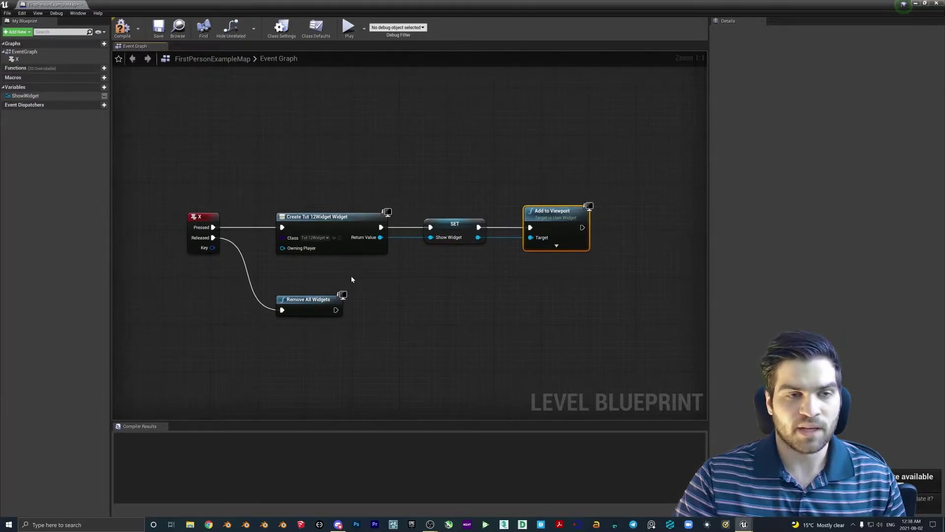
{"action": "left_click_drag", "start_coordinate": [161, 169], "coordinate": [614, 353]}
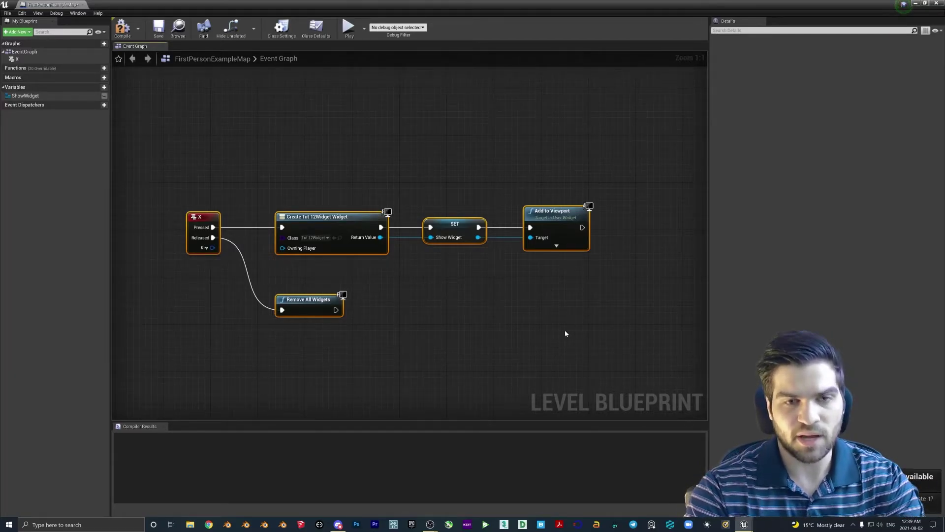
{"action": "type", "text": "cPre"}
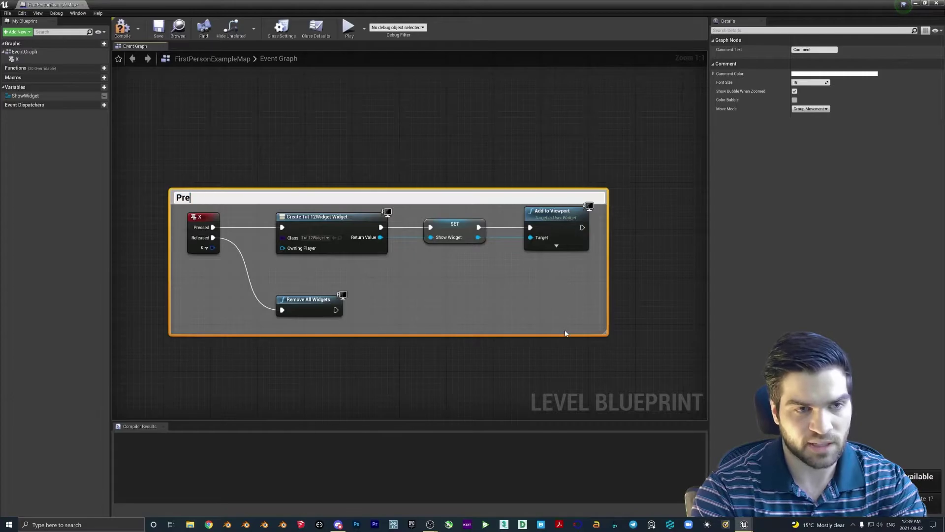
{"action": "type", "text": "ssing X Widget"}
{"action": "key", "text": "Return"}
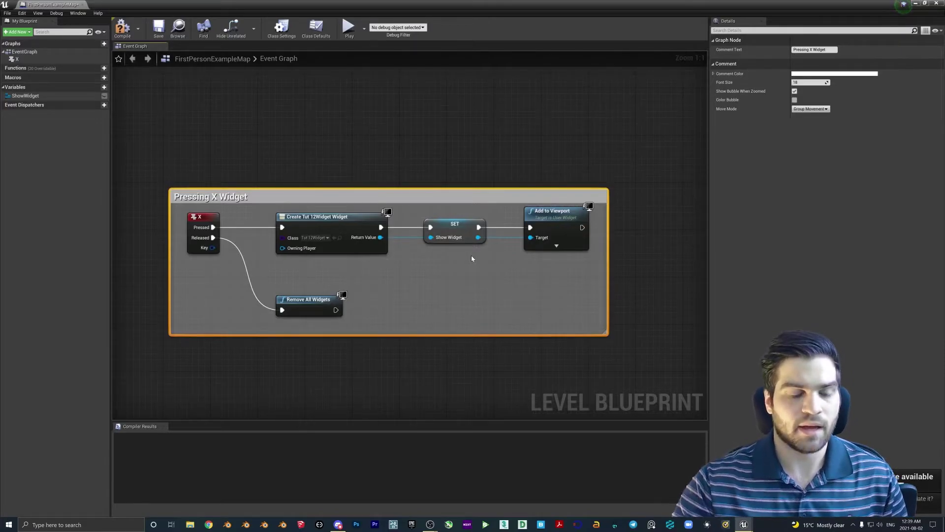
{"action": "left_click_drag", "start_coordinate": [270, 196], "coordinate": [307, 143]}
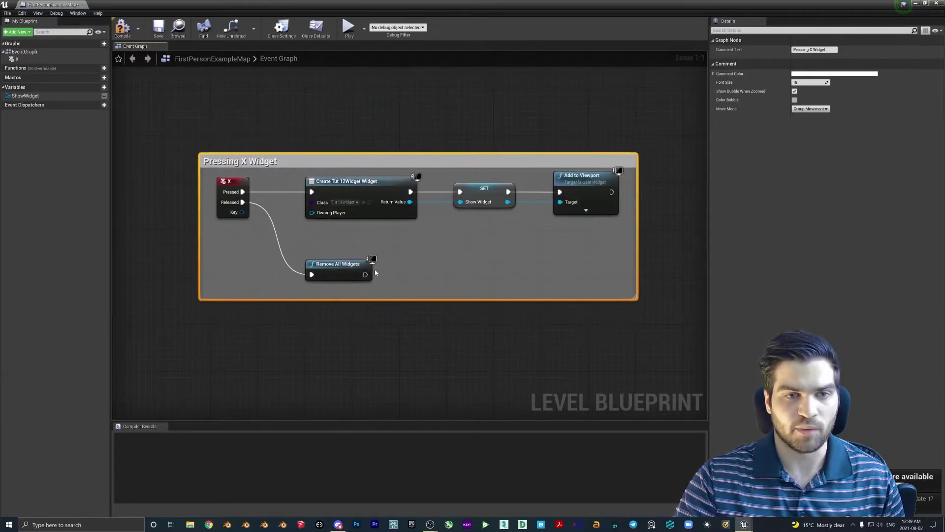
{"action": "scroll", "coordinate": [374, 269], "scroll_direction": "down", "scroll_amount": 6}
{"action": "scroll", "coordinate": [488, 205], "scroll_direction": "up", "scroll_amount": 2}
{"action": "scroll", "coordinate": [488, 205], "scroll_direction": "down", "scroll_amount": 2}
{"action": "right_click_drag", "start_coordinate": [488, 205], "coordinate": [435, 206]}
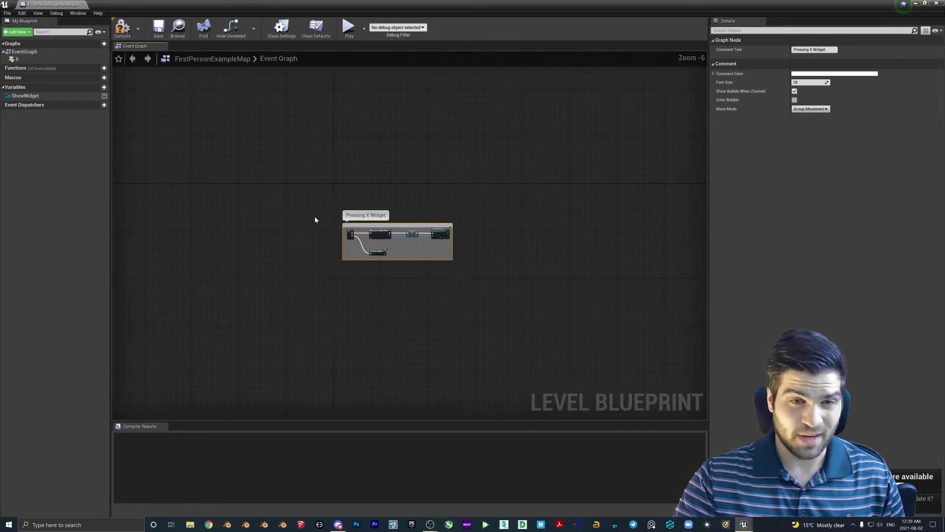
{"action": "scroll", "coordinate": [435, 211], "scroll_direction": "up", "scroll_amount": 1}
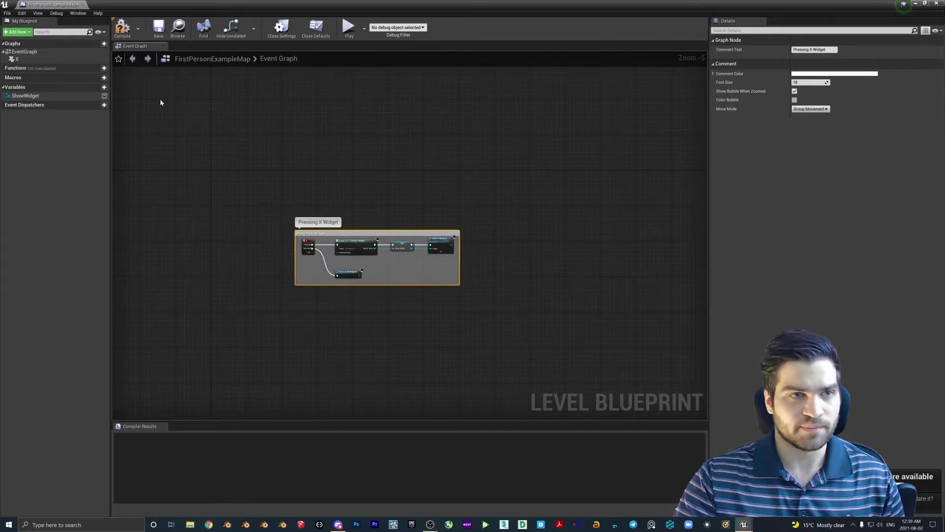
Compile and save the Level Blueprint and close its editor
{"action": "left_click", "coordinate": [122, 27]}
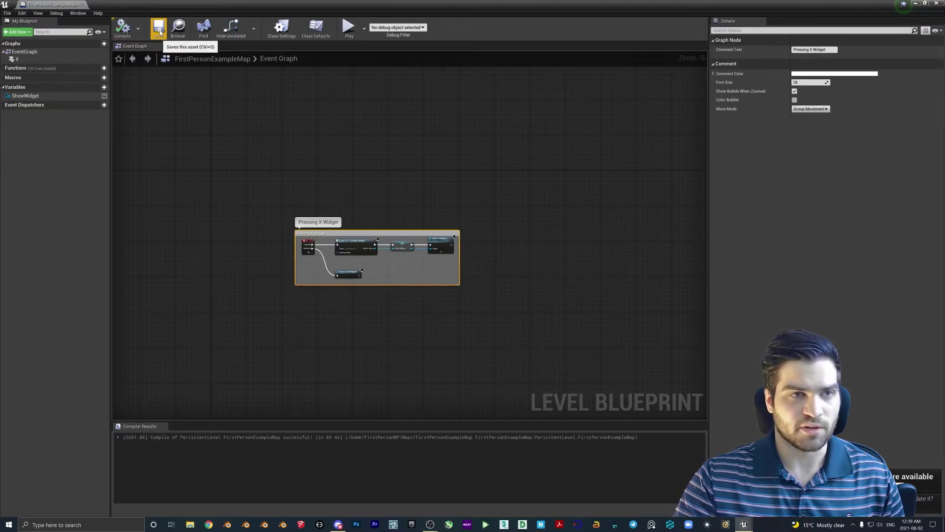
{"action": "left_click", "coordinate": [159, 28]}
{"action": "left_click", "coordinate": [937, 4]}
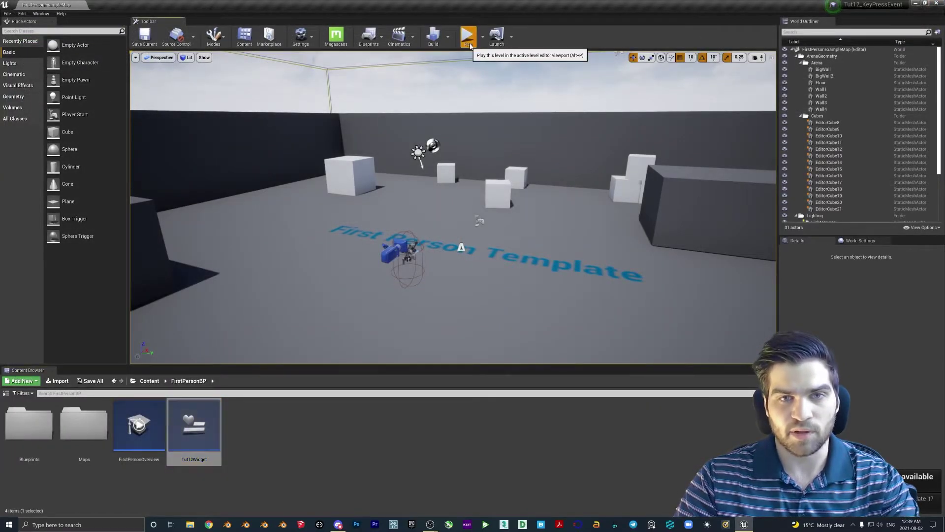
Play the level in a New Editor Window (PIE) instead of the level viewport
{"action": "left_click", "coordinate": [468, 35]}
{"action": "key", "text": "Escape"}
{"action": "left_click", "coordinate": [483, 36]}
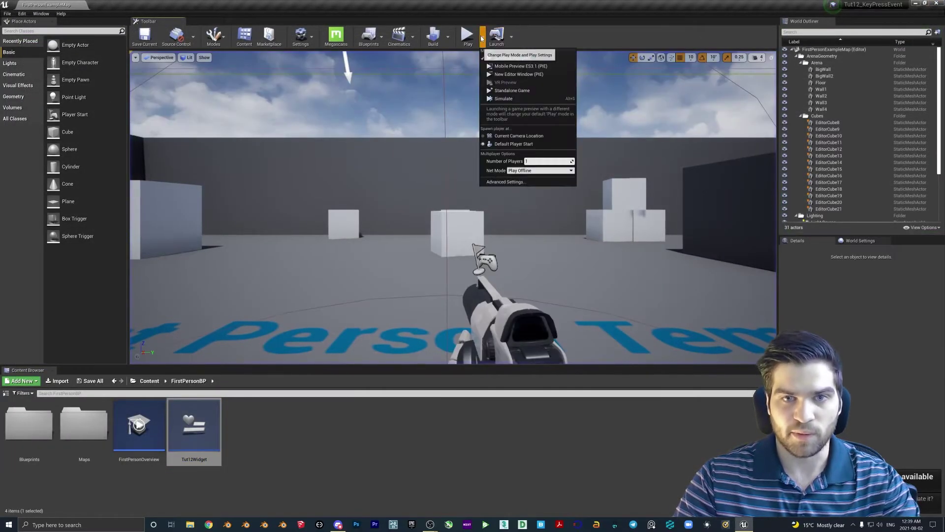
{"action": "left_click", "coordinate": [519, 73]}
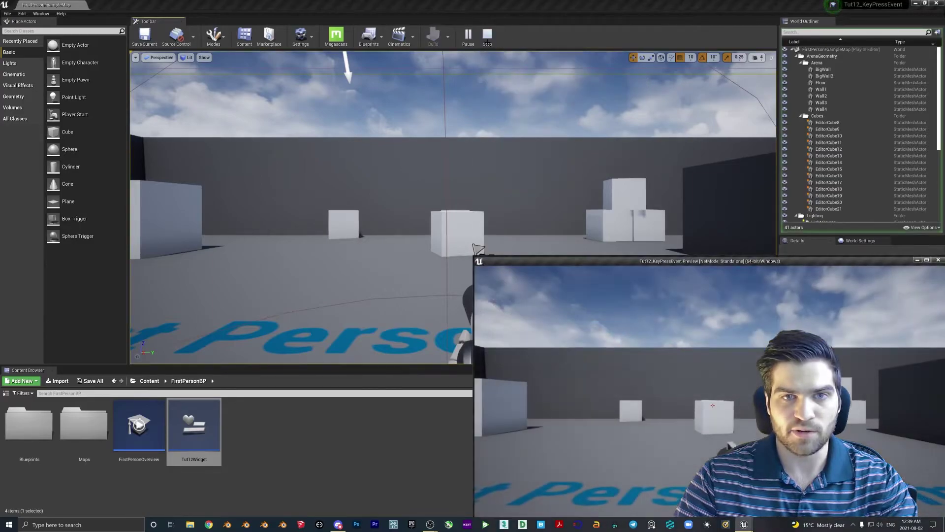
Move the preview window to the middle of the editor and walk the character around the arena
{"action": "left_click_drag", "start_coordinate": [667, 264], "coordinate": [401, 108]}
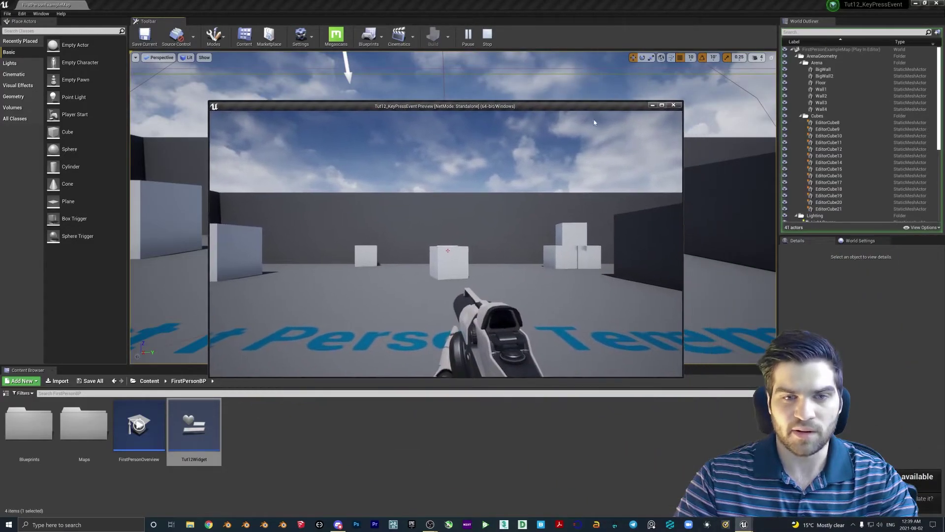
{"action": "left_click", "coordinate": [495, 245]}
{"action": "key", "text": "w"}
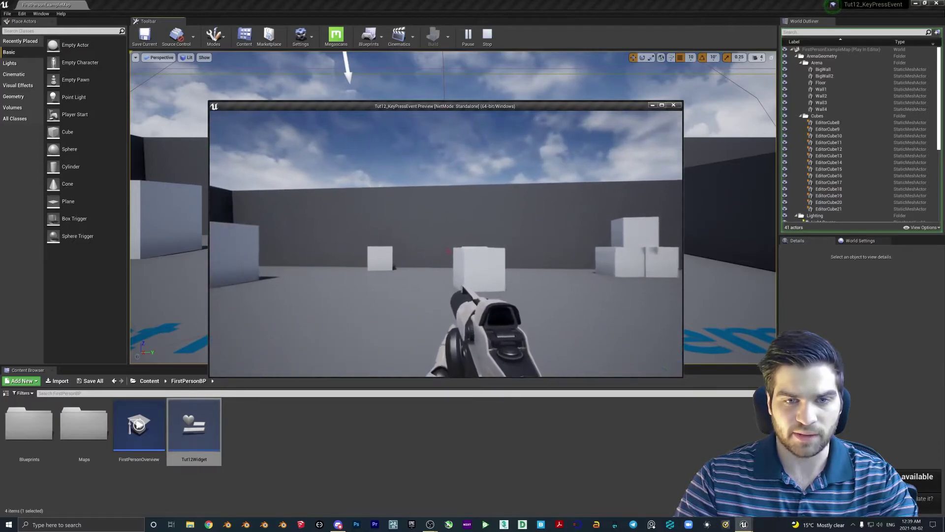
{"action": "key", "text": "w"}
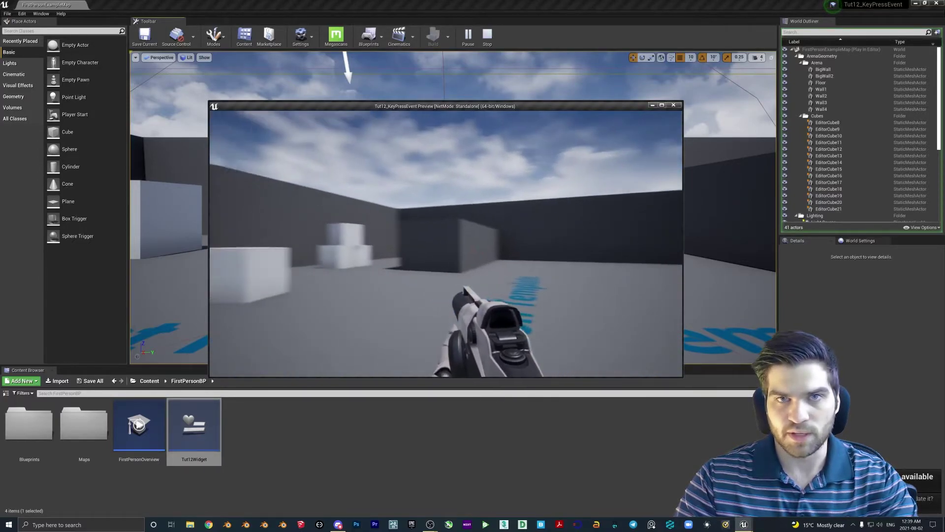
{"action": "key", "text": "w"}
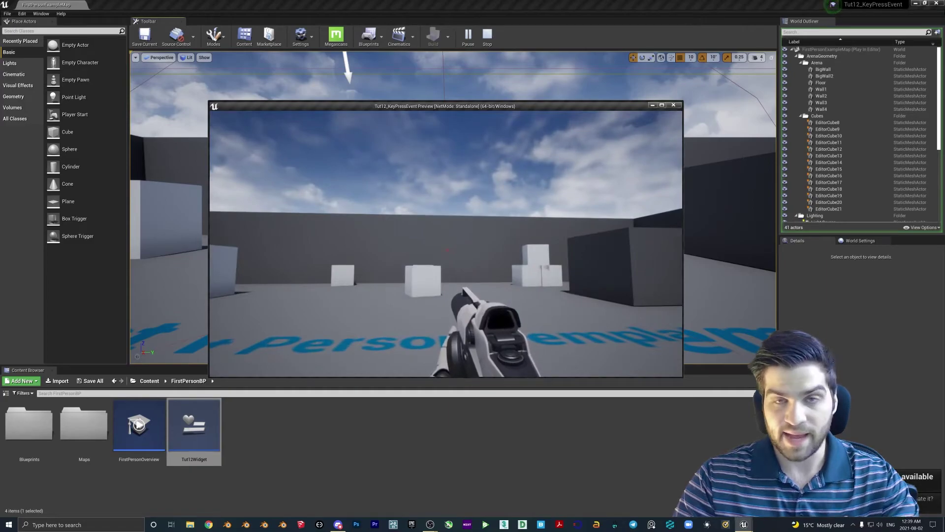
Test the widget display by triggering the X key event several times in the running preview, and end the play session
{"action": "key", "text": "x"}
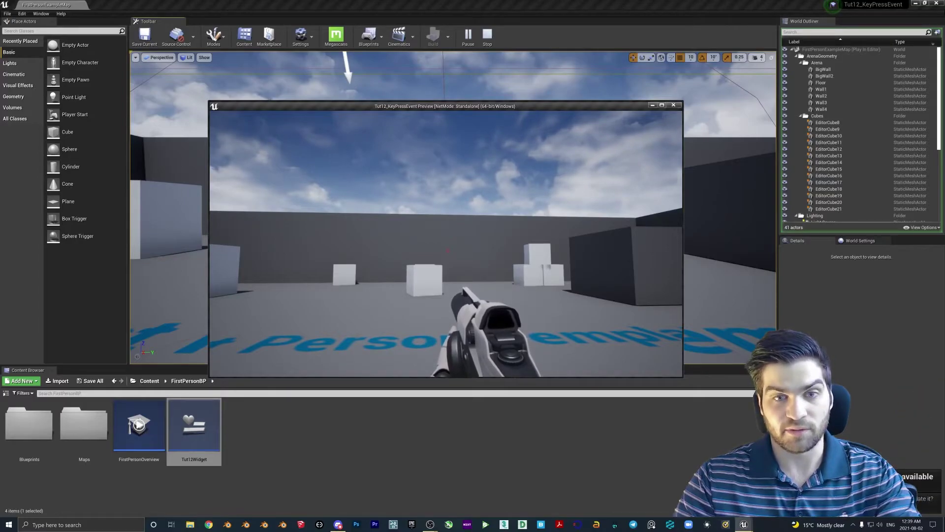
{"action": "key", "text": "x"}
{"action": "key", "text": "x"}
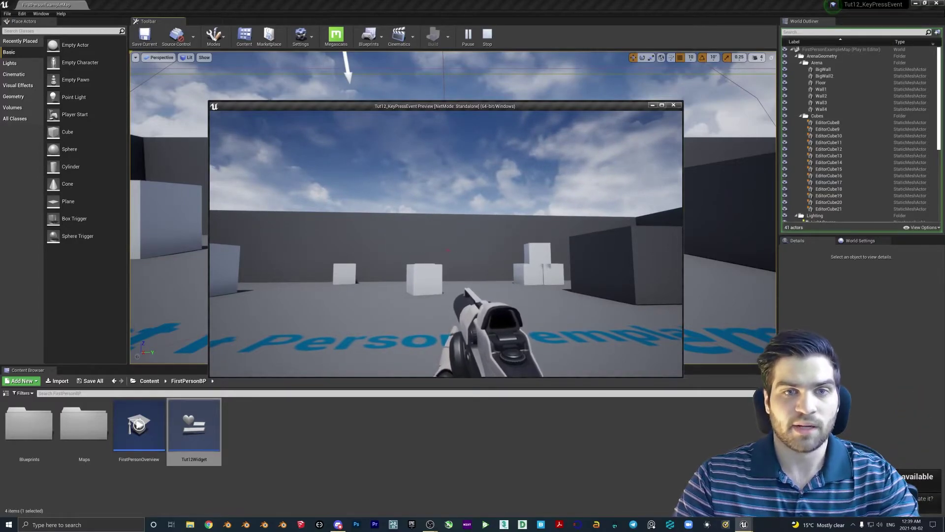
{"action": "key", "text": "Escape"}
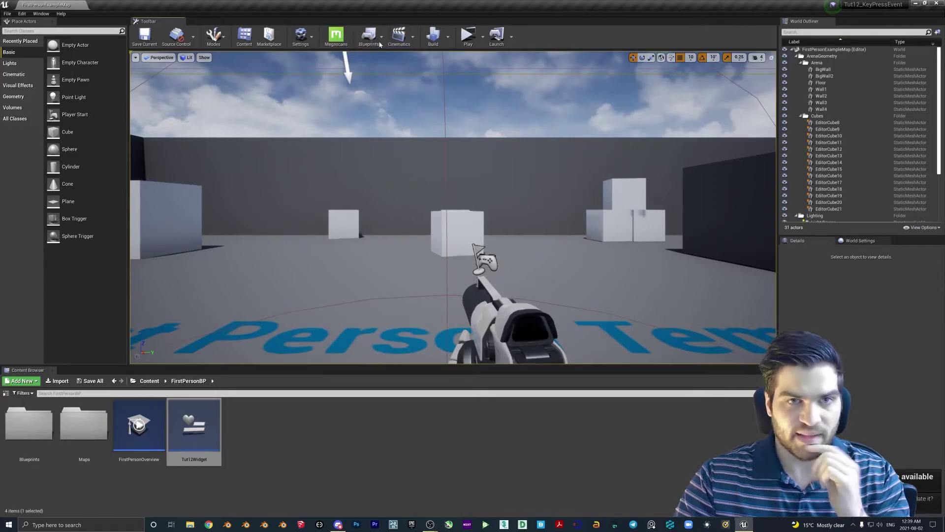
Reopen the Level Blueprint and shift the Remove All Widgets node up slightly inside the "Pressing X Widget" comment box
{"action": "left_click", "coordinate": [380, 44]}
{"action": "left_click", "coordinate": [407, 160]}
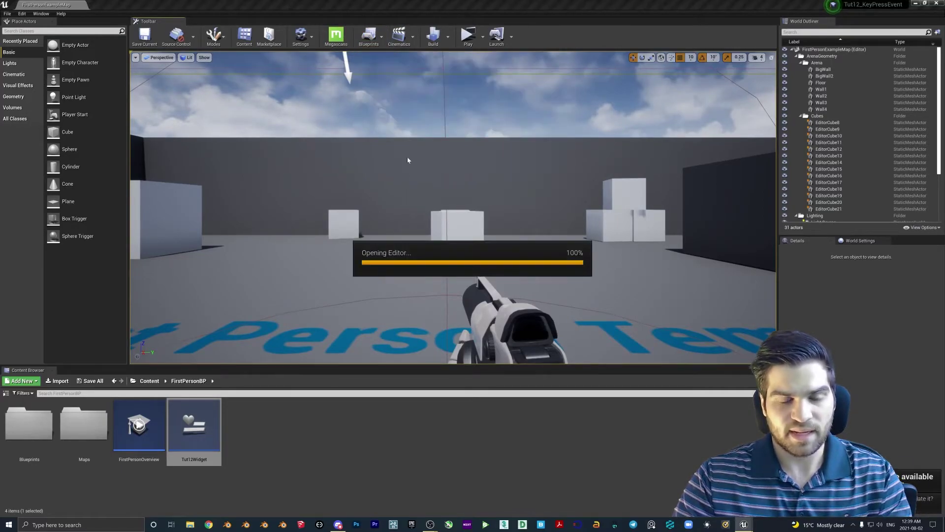
{"action": "scroll", "coordinate": [359, 295], "scroll_direction": "up", "scroll_amount": 4}
{"action": "right_click_drag", "start_coordinate": [314, 220], "coordinate": [257, 216]}
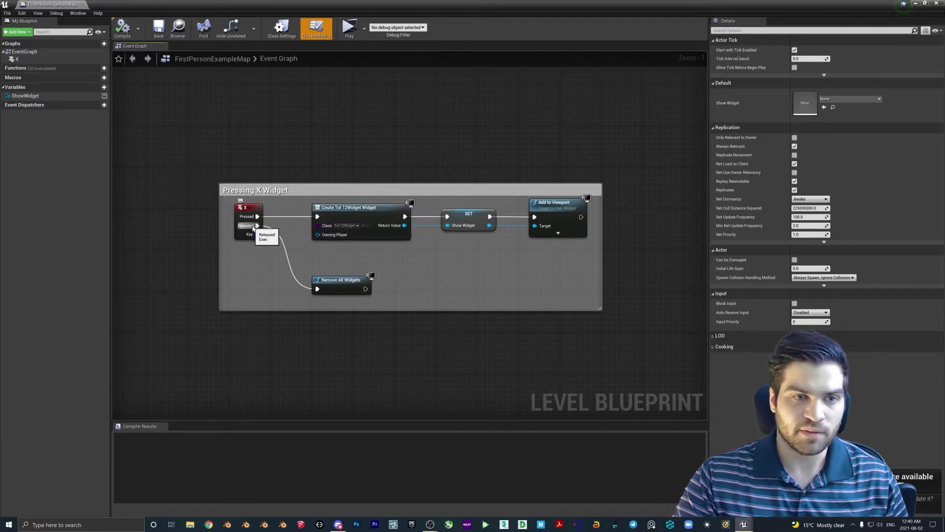
{"action": "mouse_move", "coordinate": [339, 282]}
{"action": "left_mouse_down"}
{"action": "mouse_move", "coordinate": [360, 278]}
{"action": "mouse_move", "coordinate": [329, 266]}
{"action": "mouse_move", "coordinate": [340, 271]}
{"action": "left_mouse_up"}
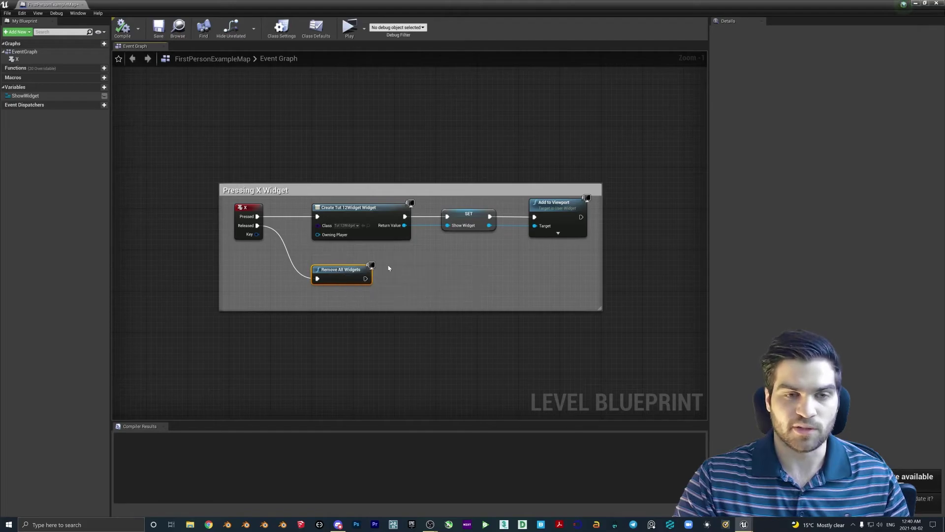